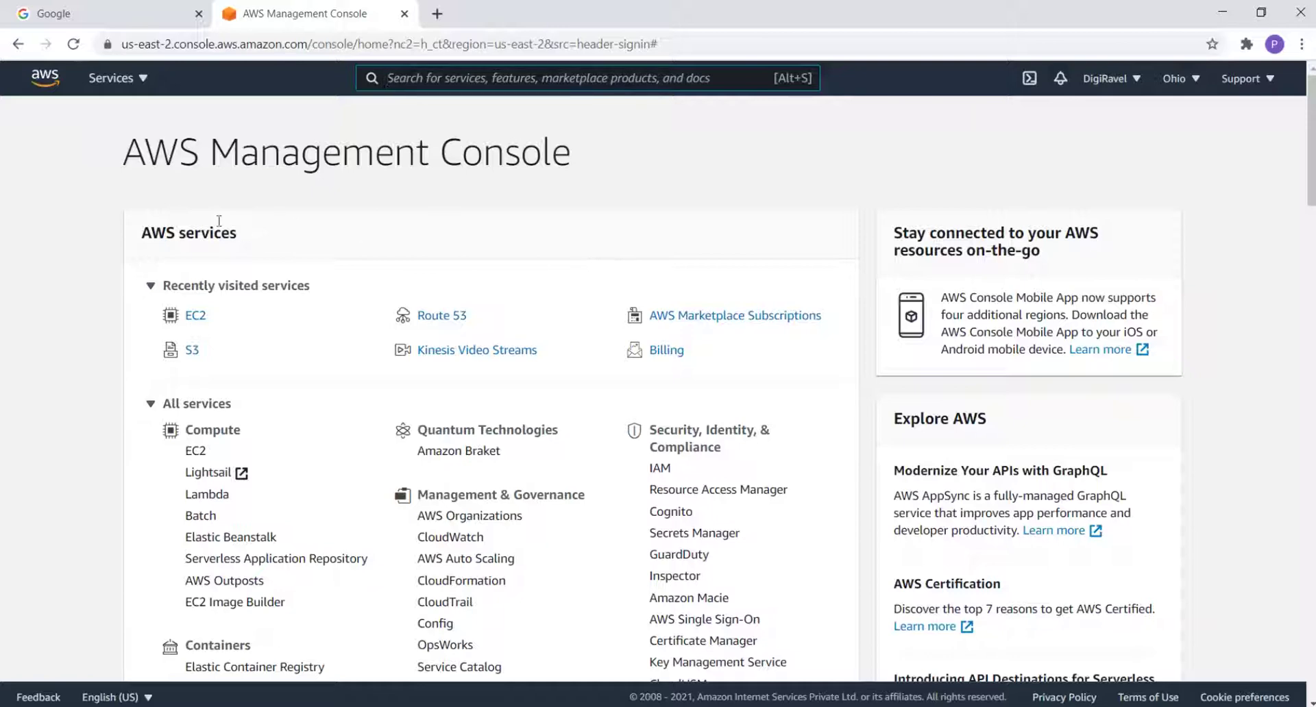
- Open the Lightsail and EC2 services from the list of all services, each in its own new browser tab
left_click(110, 80)
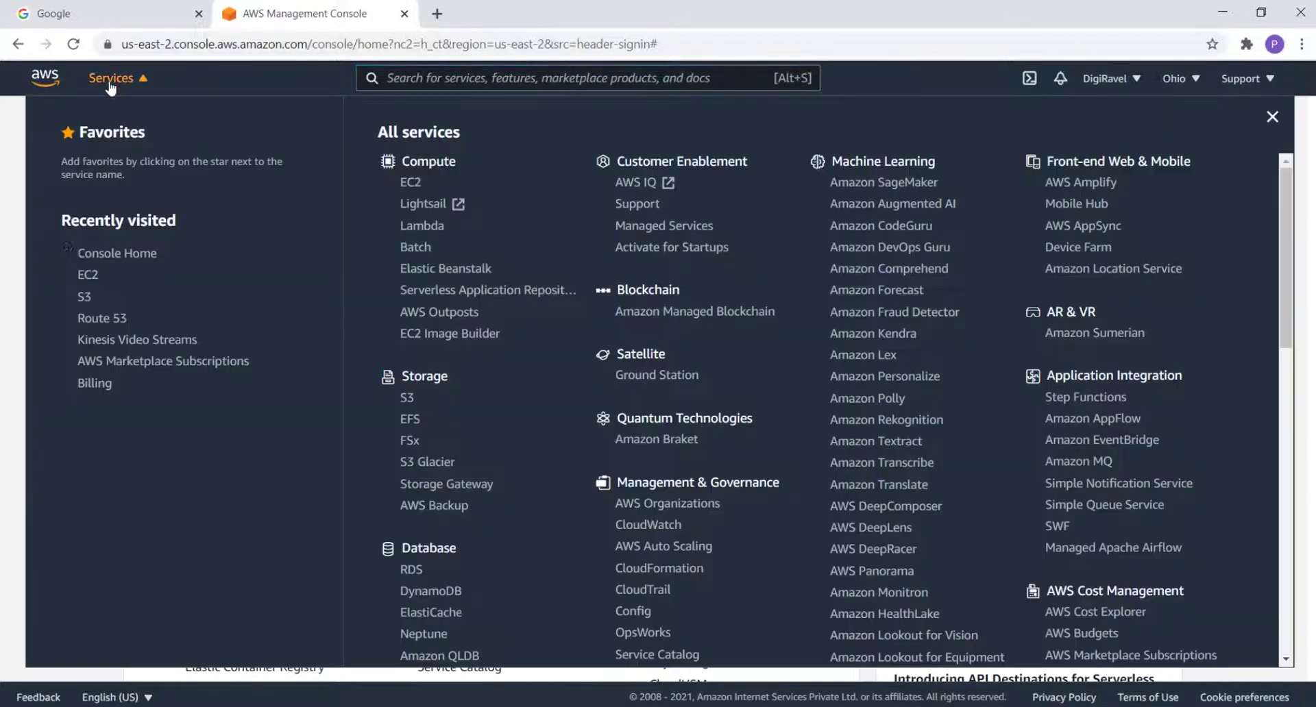
right_click(430, 207)
left_click(441, 212)
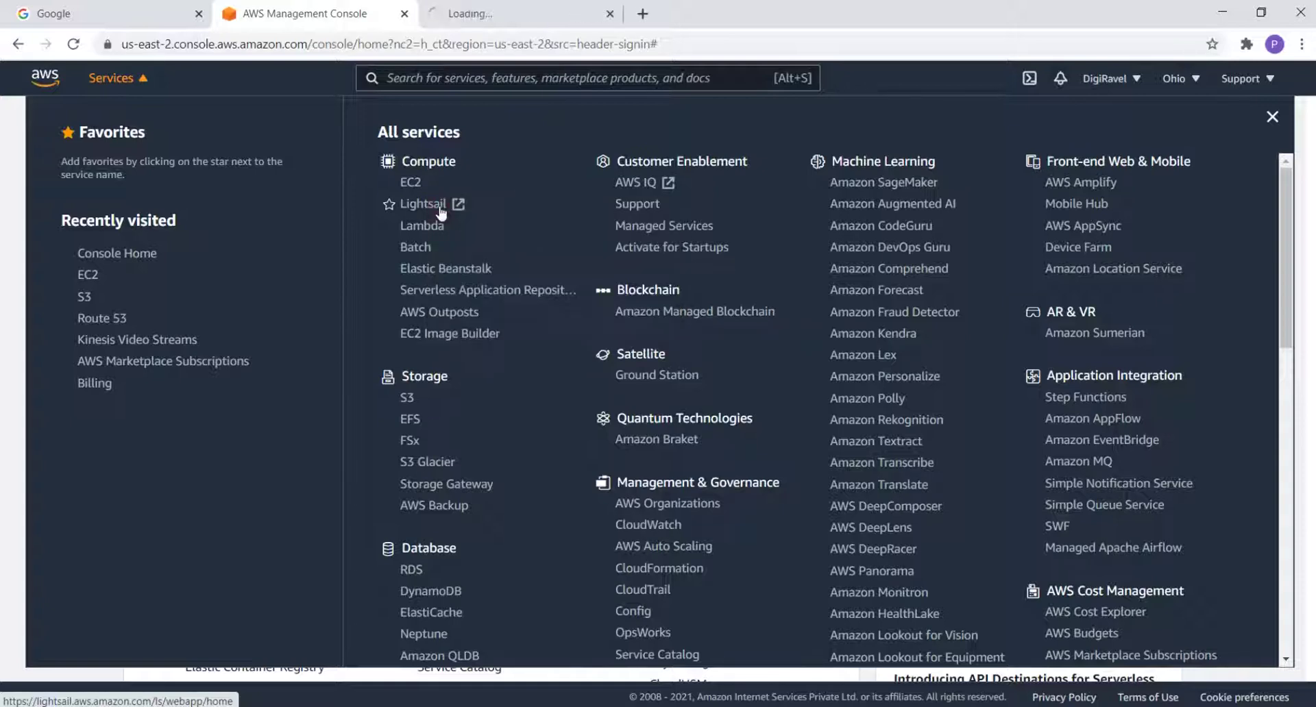
right_click(409, 183)
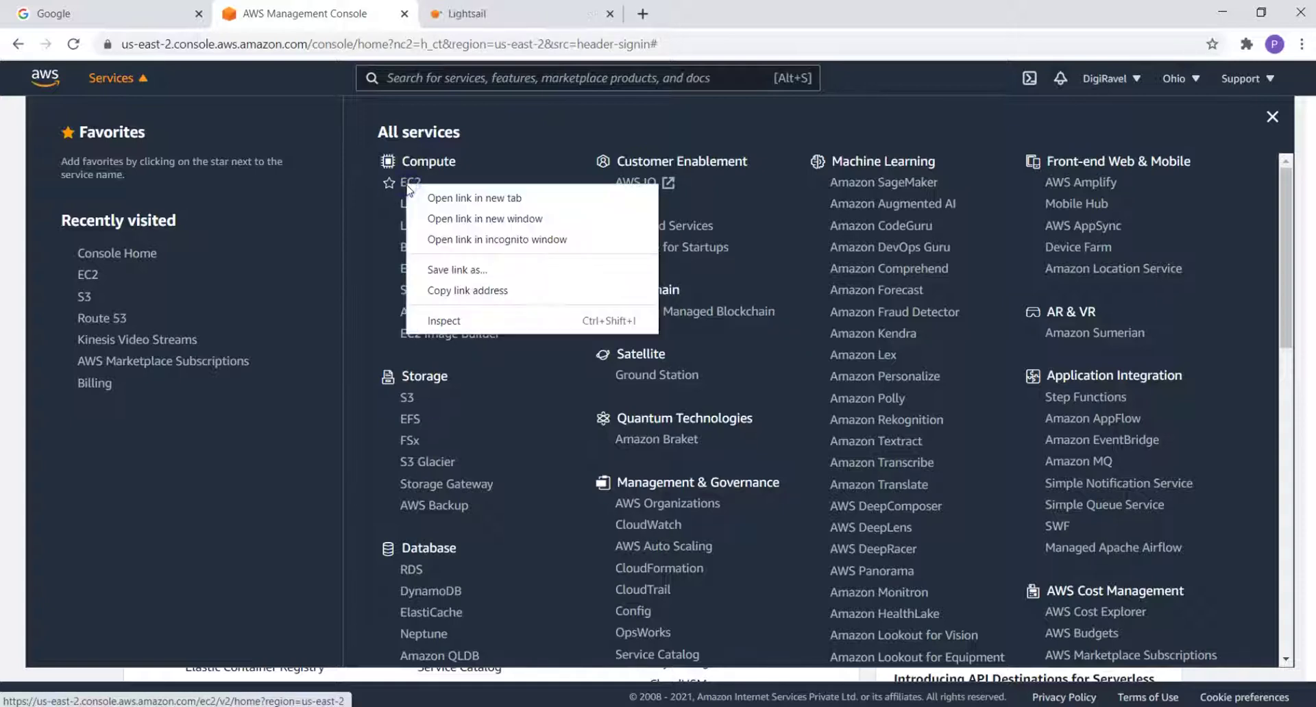
left_click(446, 196)
- Start creating a new instance in Lightsail and review its location and platform options
left_click(473, 15)
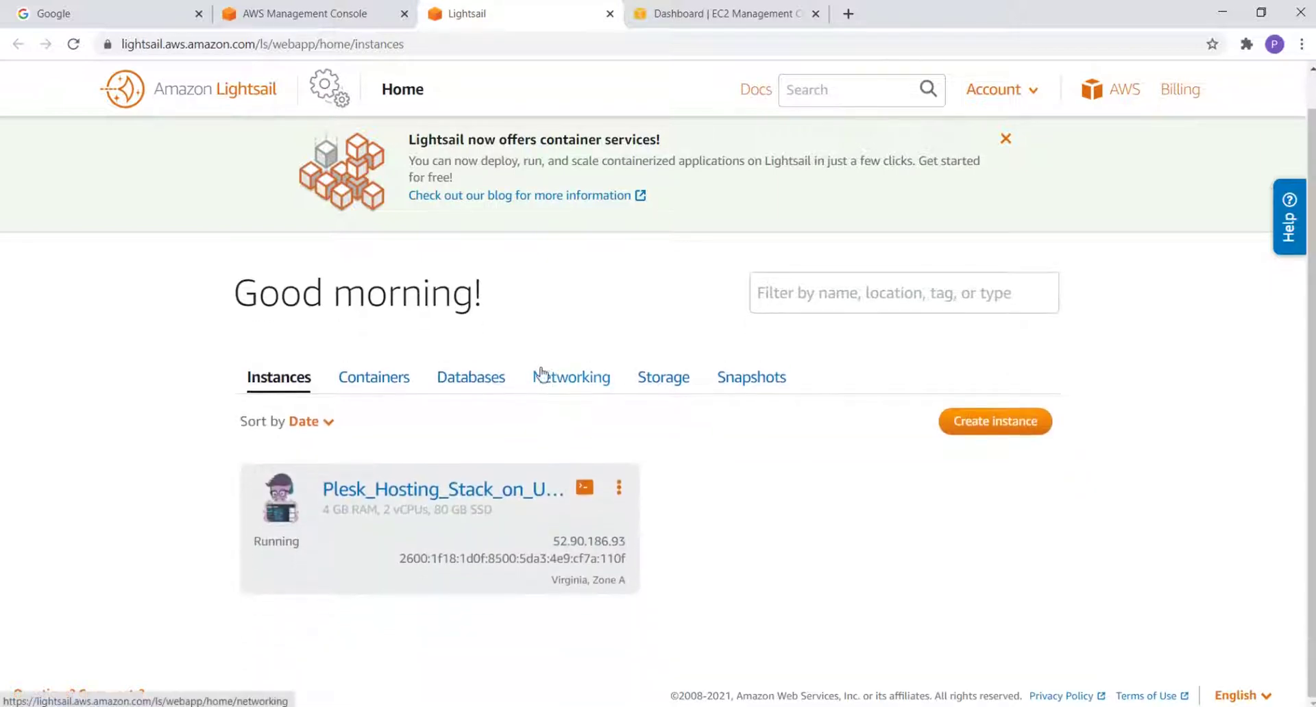
left_click(1028, 425)
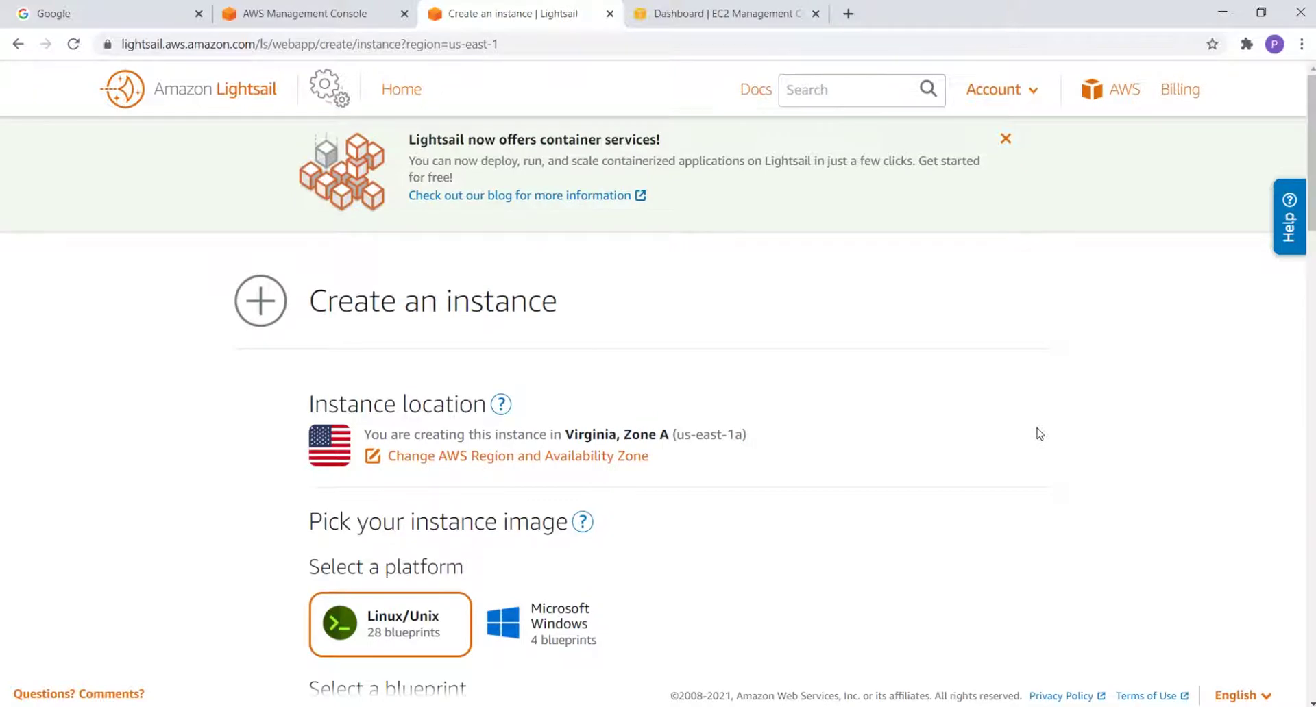
scroll(1034, 431, "down", 5)
scroll(1023, 444, "up", 3)
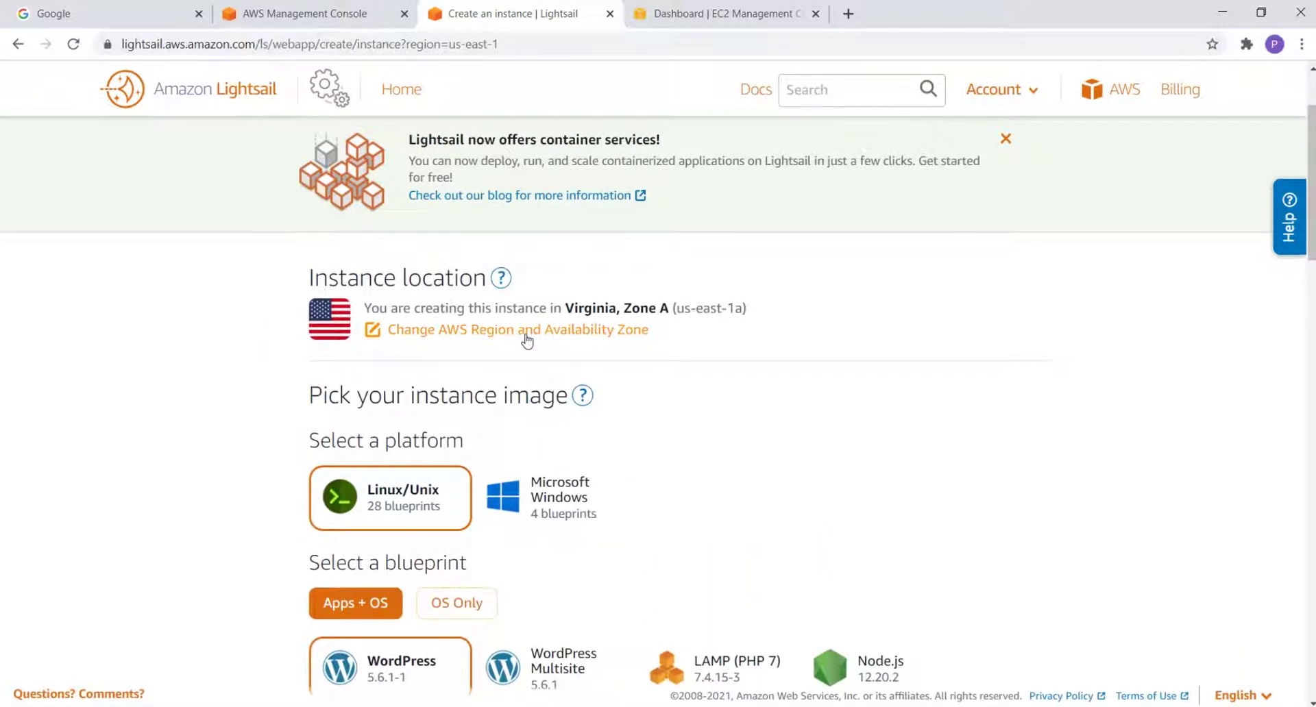
scroll(710, 390, "down", 1)
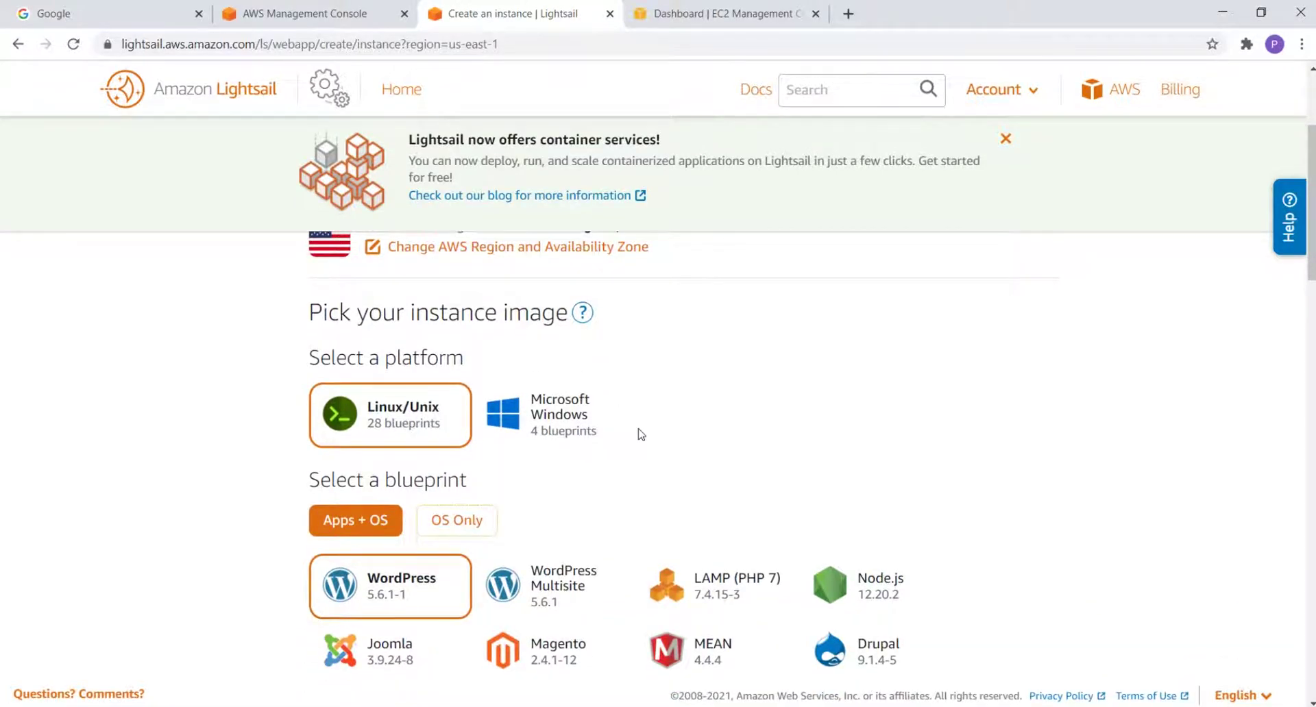
scroll(641, 434, "down", 2)
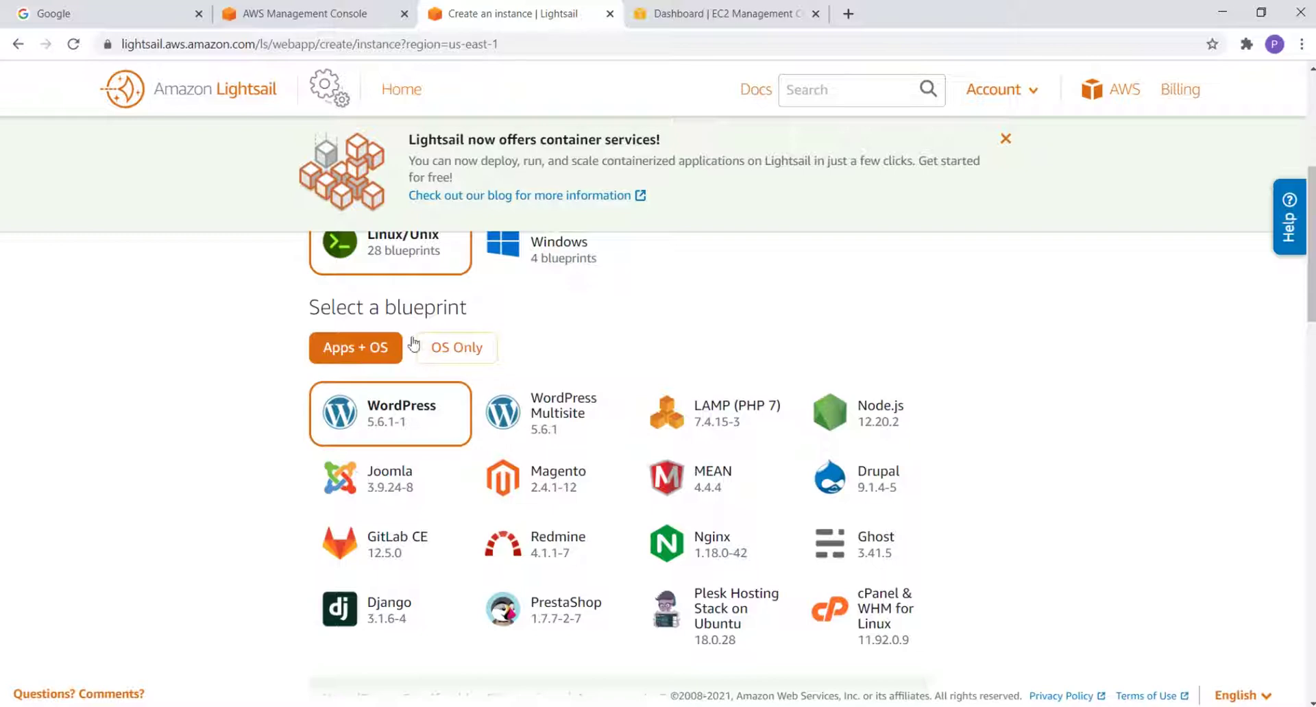
- Compare the OS Only and Apps + OS blueprints, trying WordPress Multisite, LAMP, Node.js, MEAN, Drupal and Magento before selecting Joomla
left_click(471, 348)
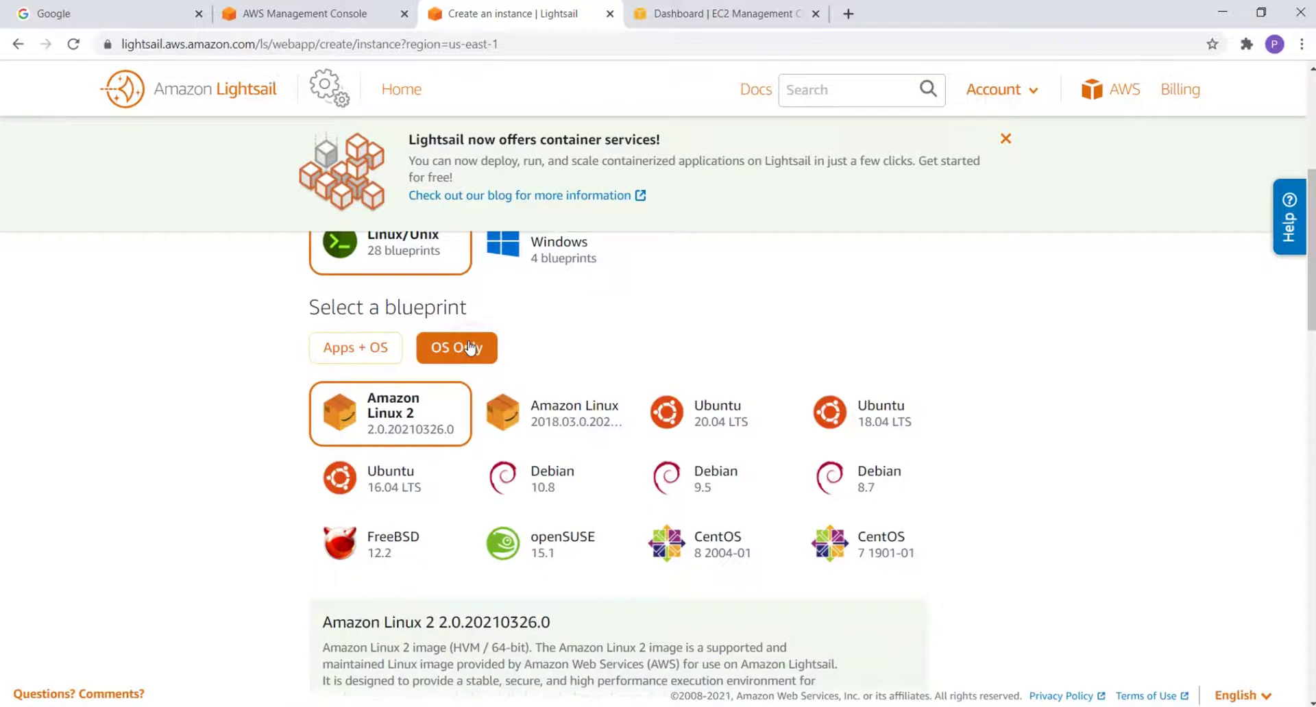
left_click(357, 346)
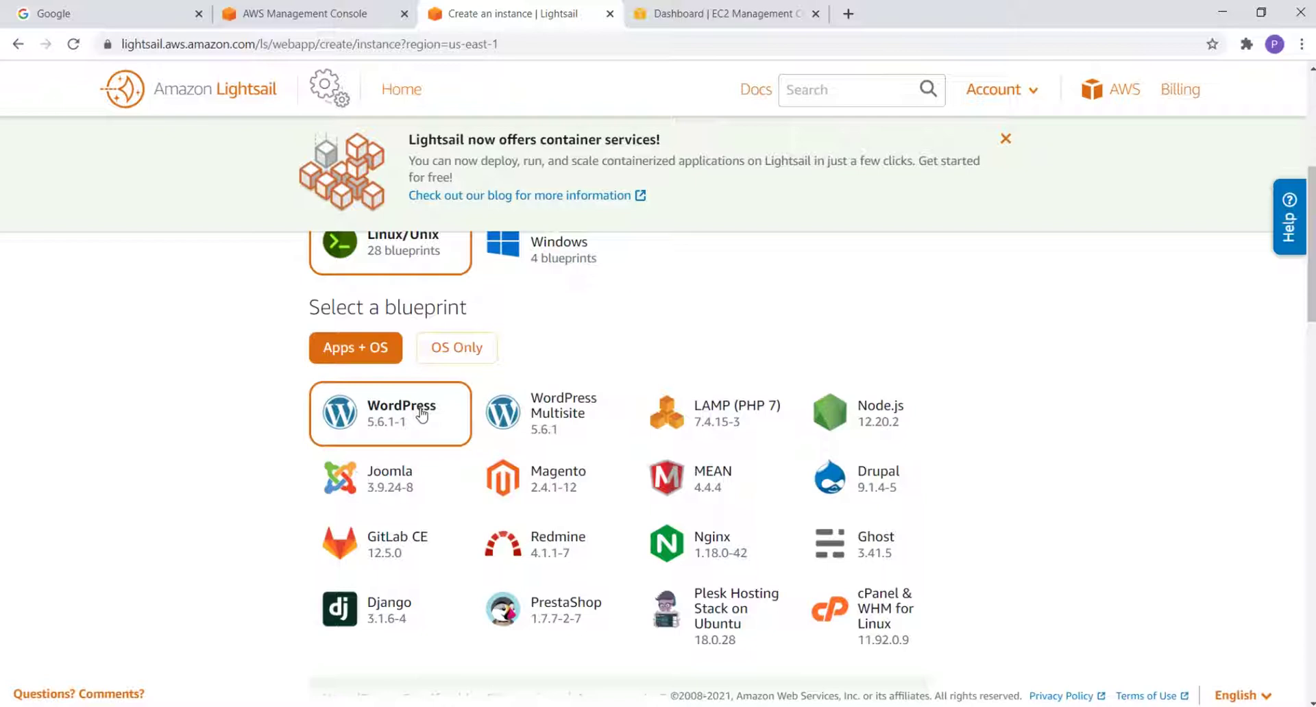
left_click(580, 405)
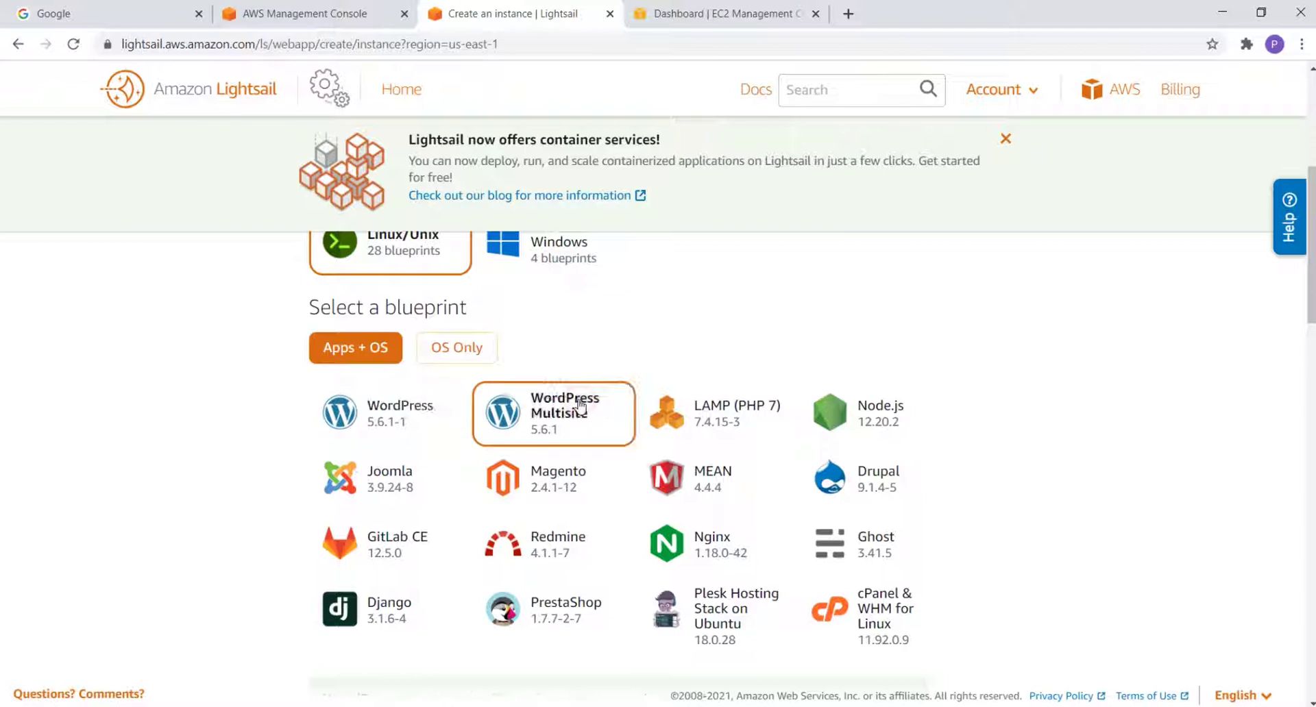
double_click(740, 426)
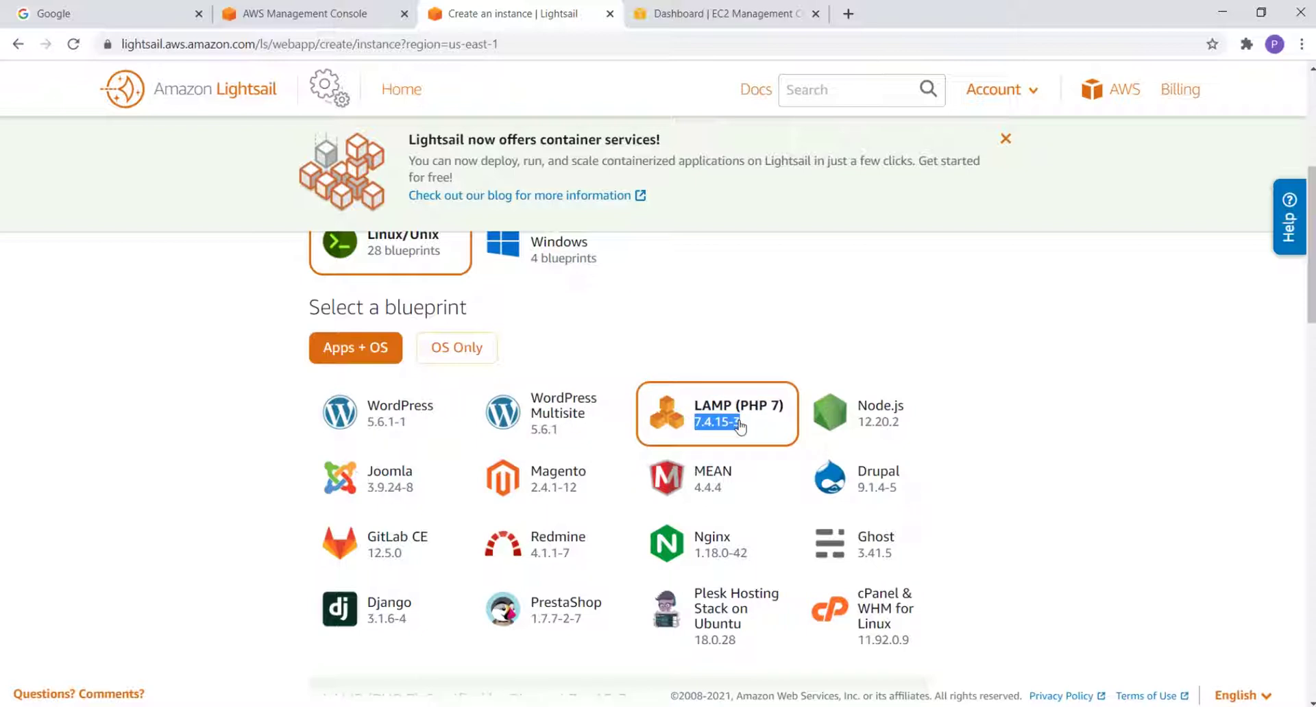
left_click(861, 410)
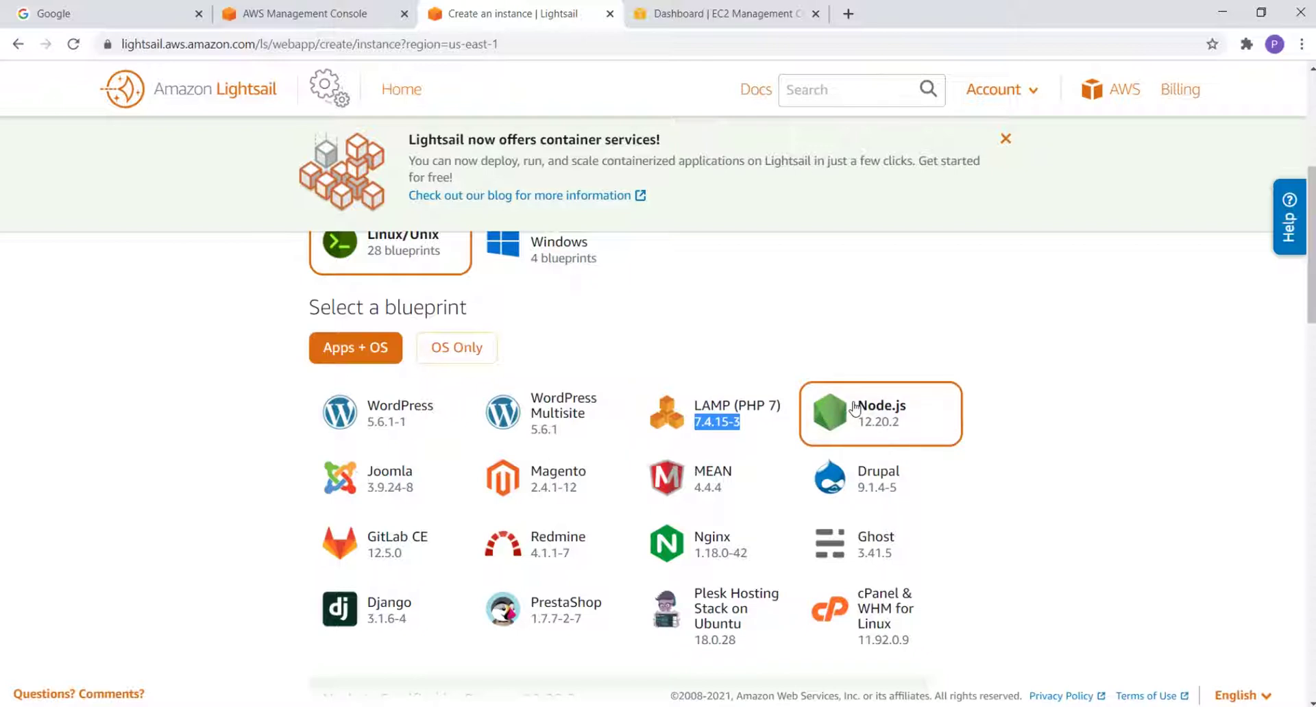
left_click(728, 480)
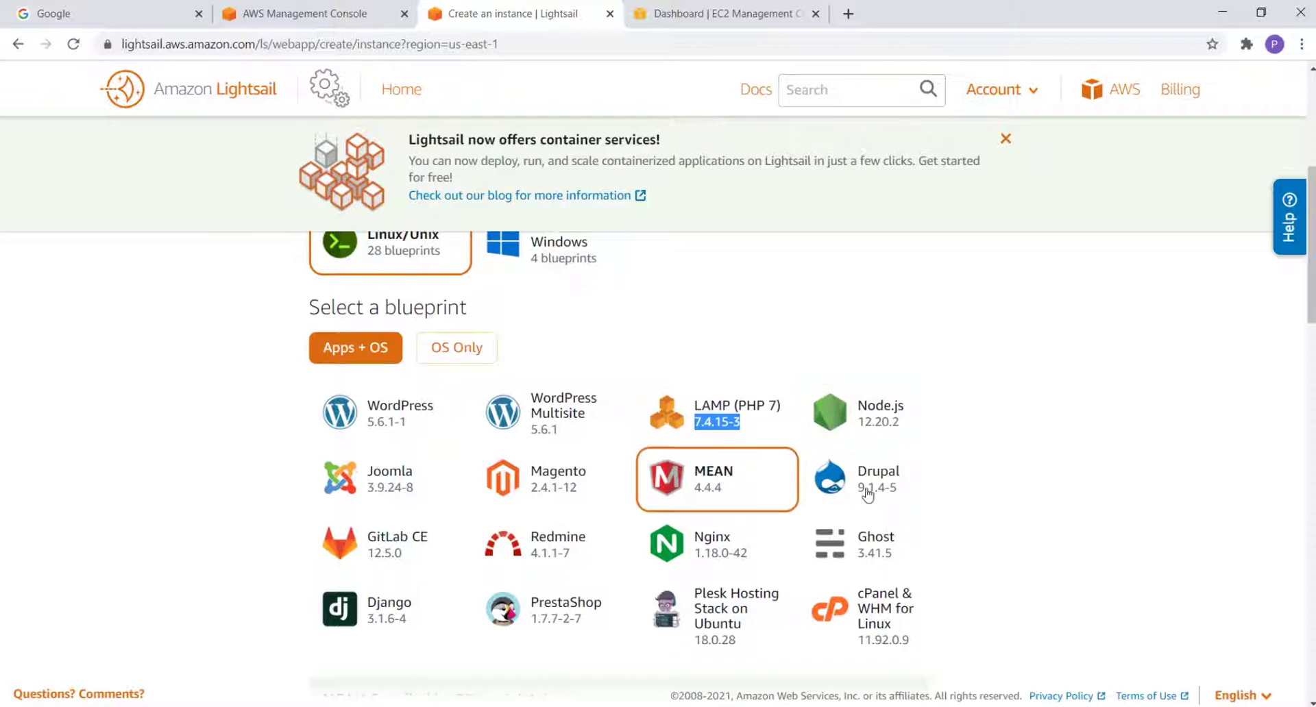
double_click(877, 489)
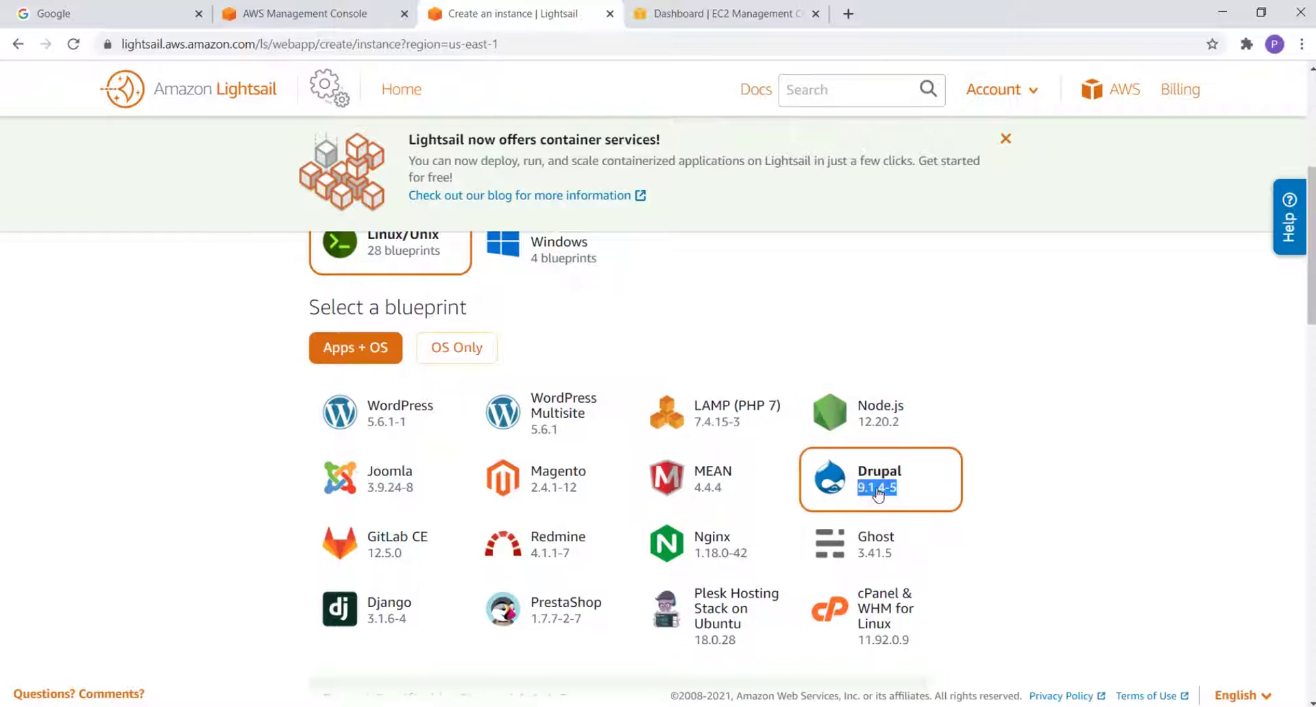
left_click(593, 482)
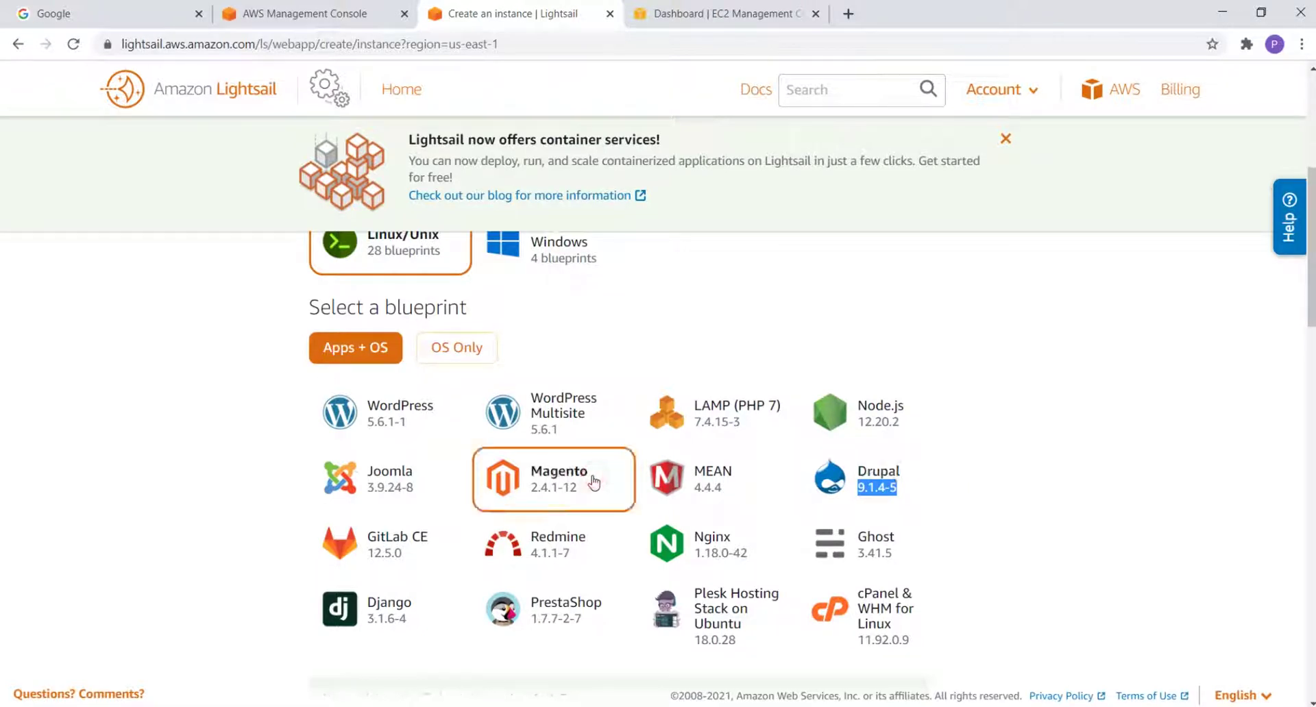
left_click(351, 488)
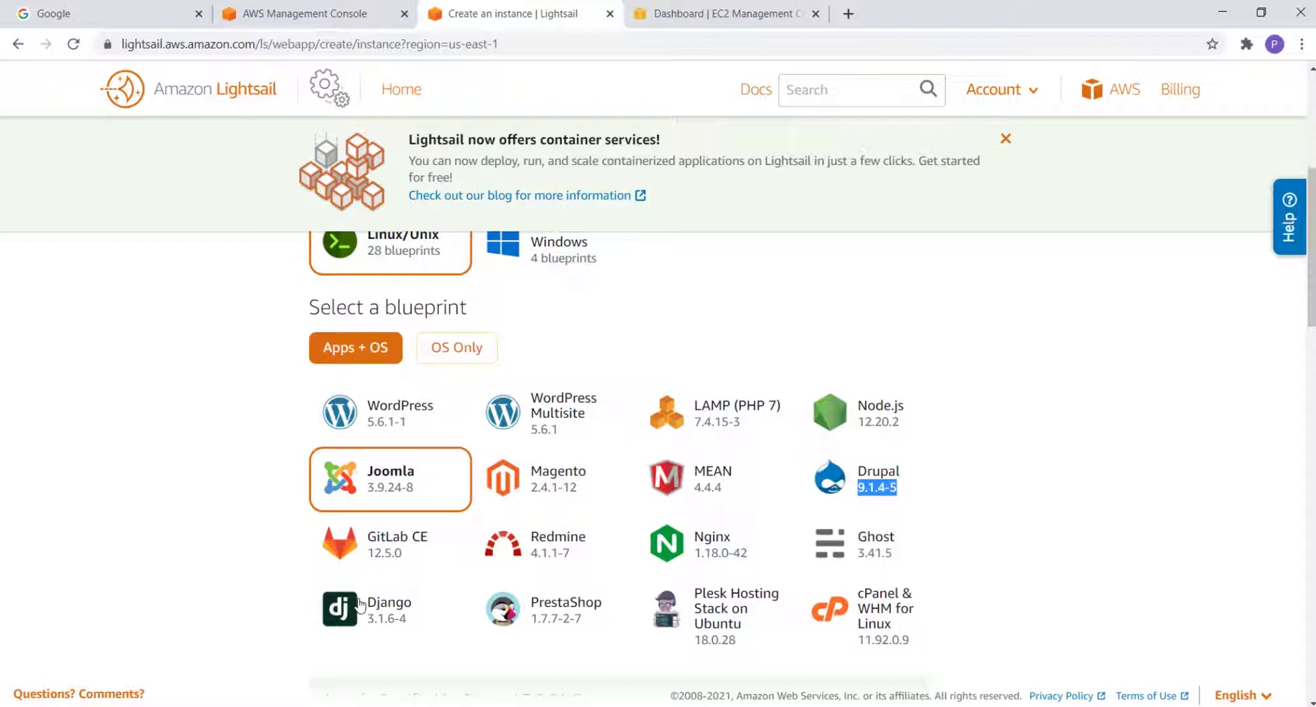
- Examine the Joomla blueprint description and the monthly instance plans from $3.5 up to $160
scroll(606, 490, "down", 3)
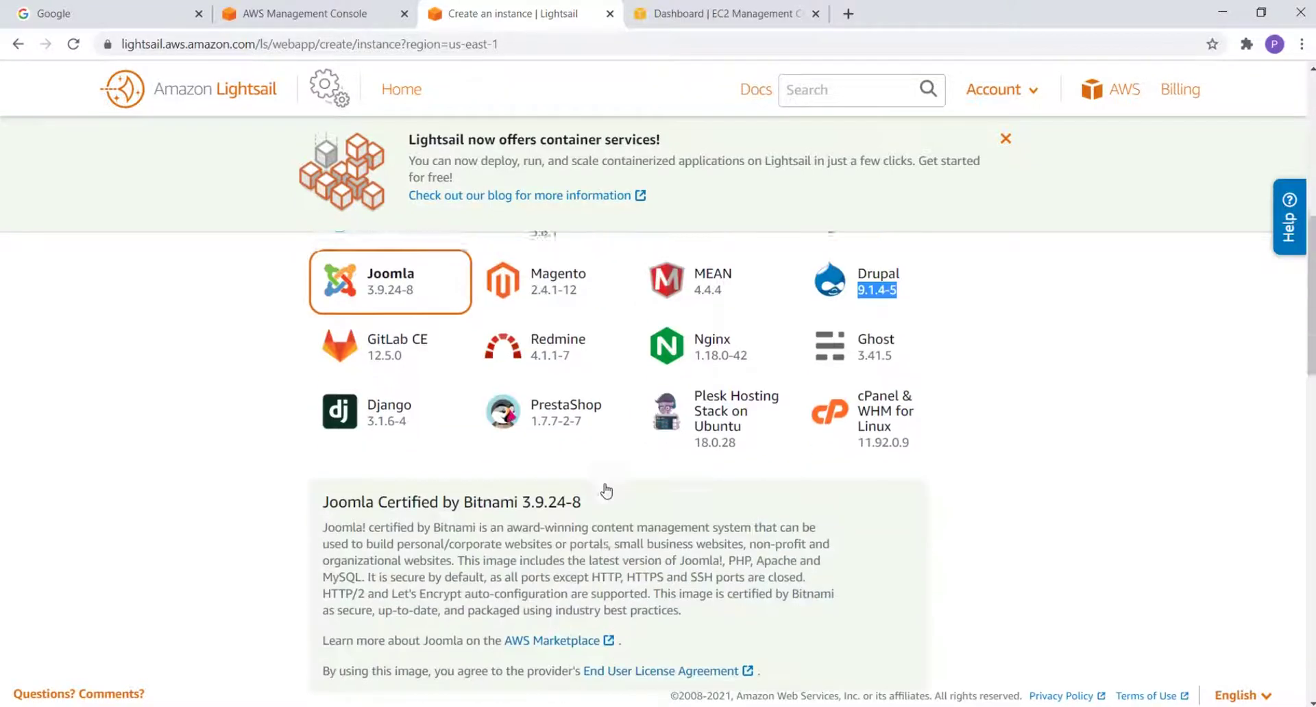
scroll(606, 491, "down", 10)
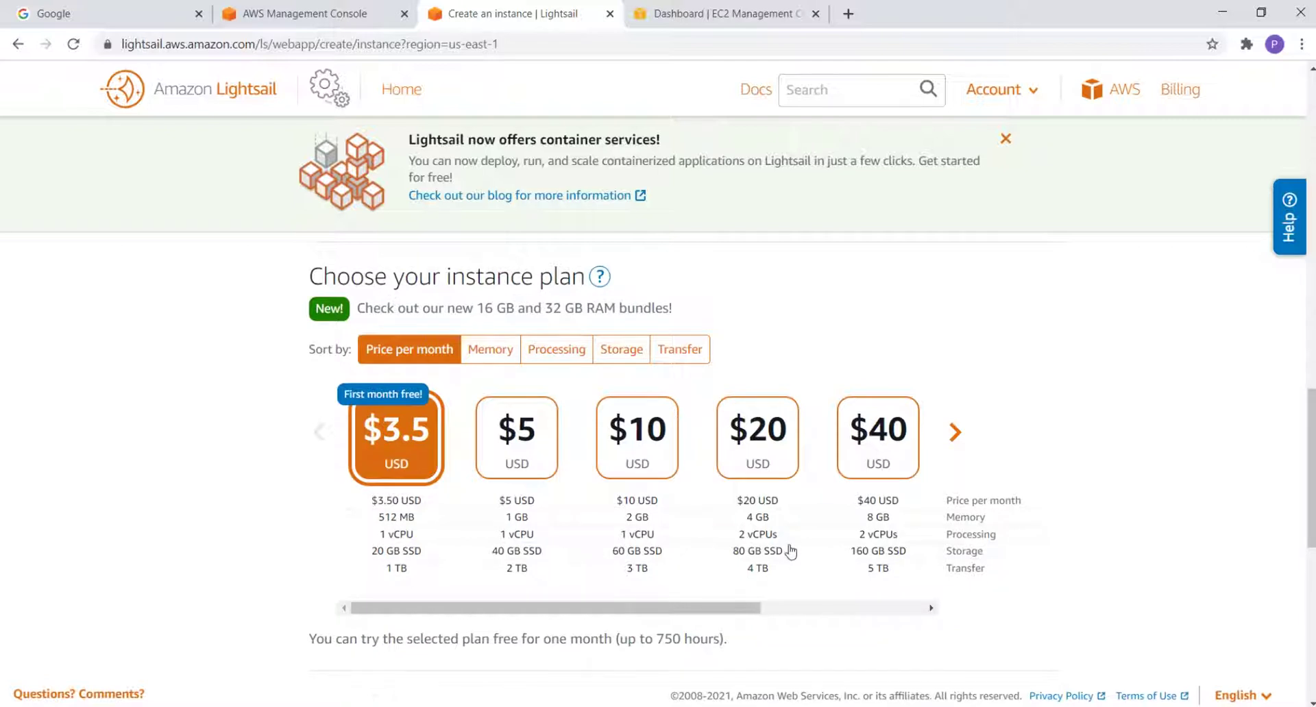
right_click(789, 548)
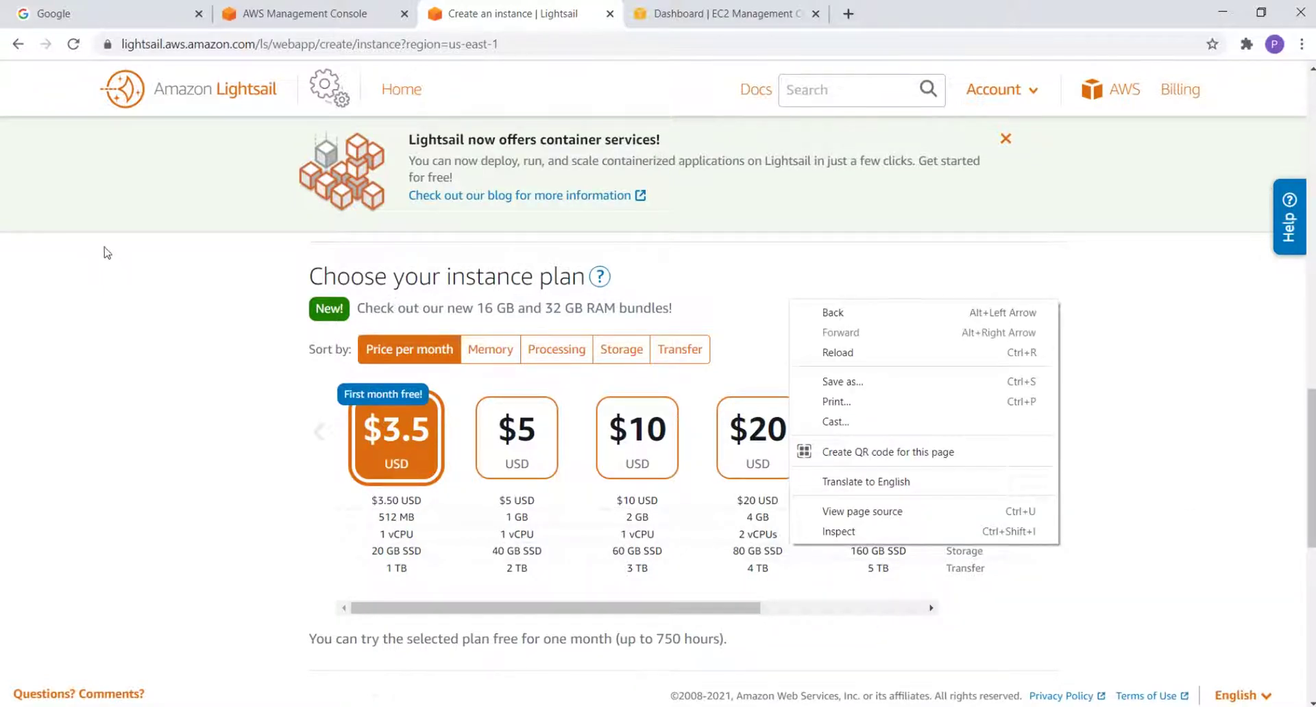
left_click(184, 453)
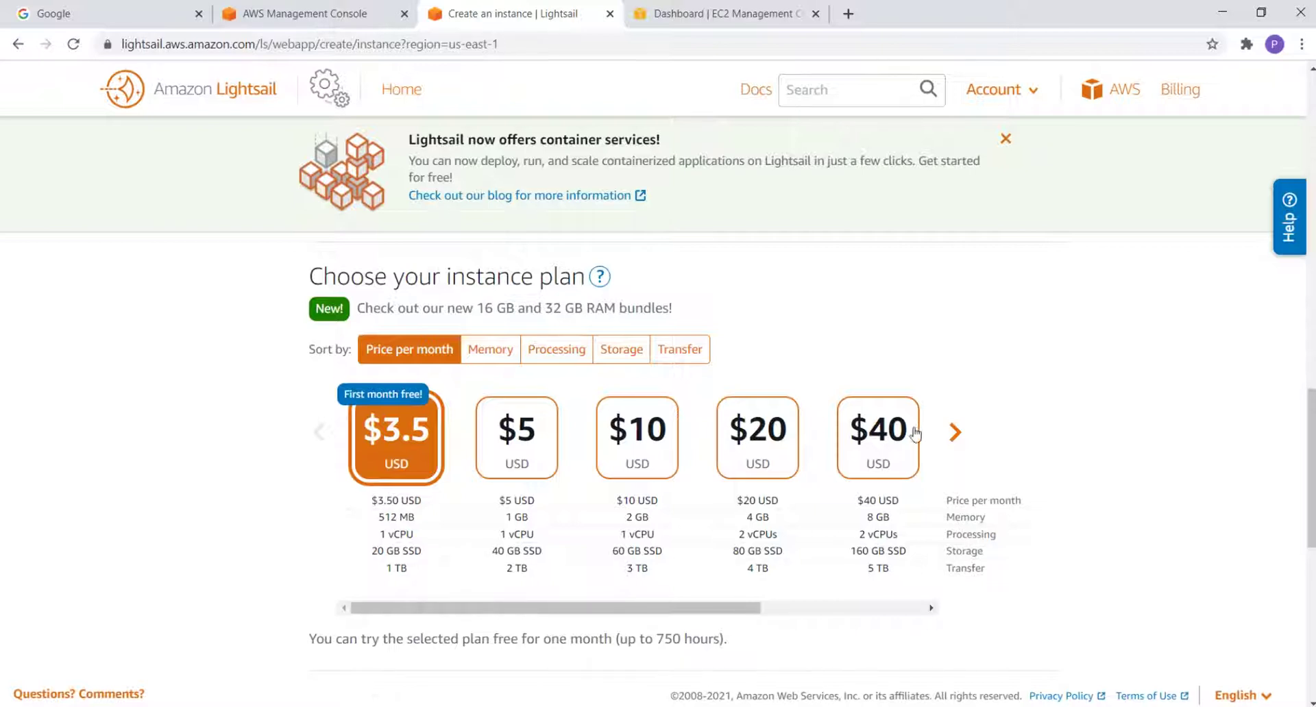
left_click(956, 439)
right_click(958, 442)
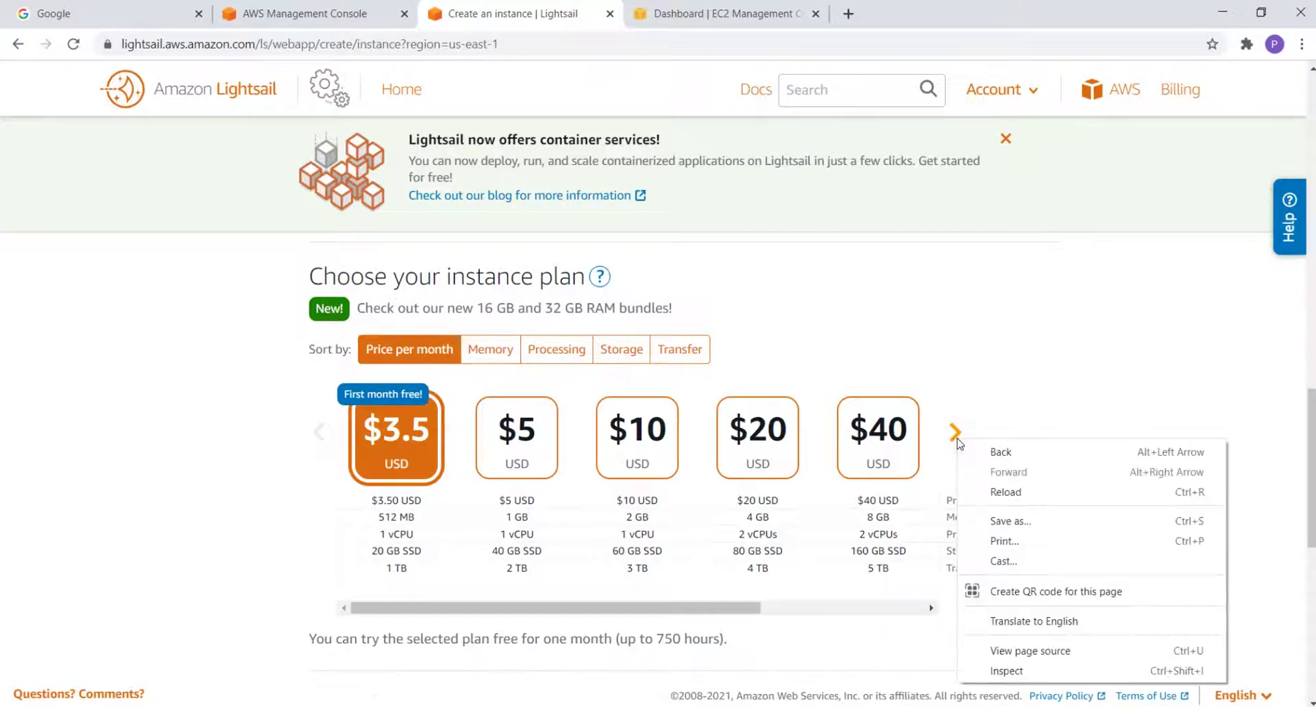
left_click(956, 435)
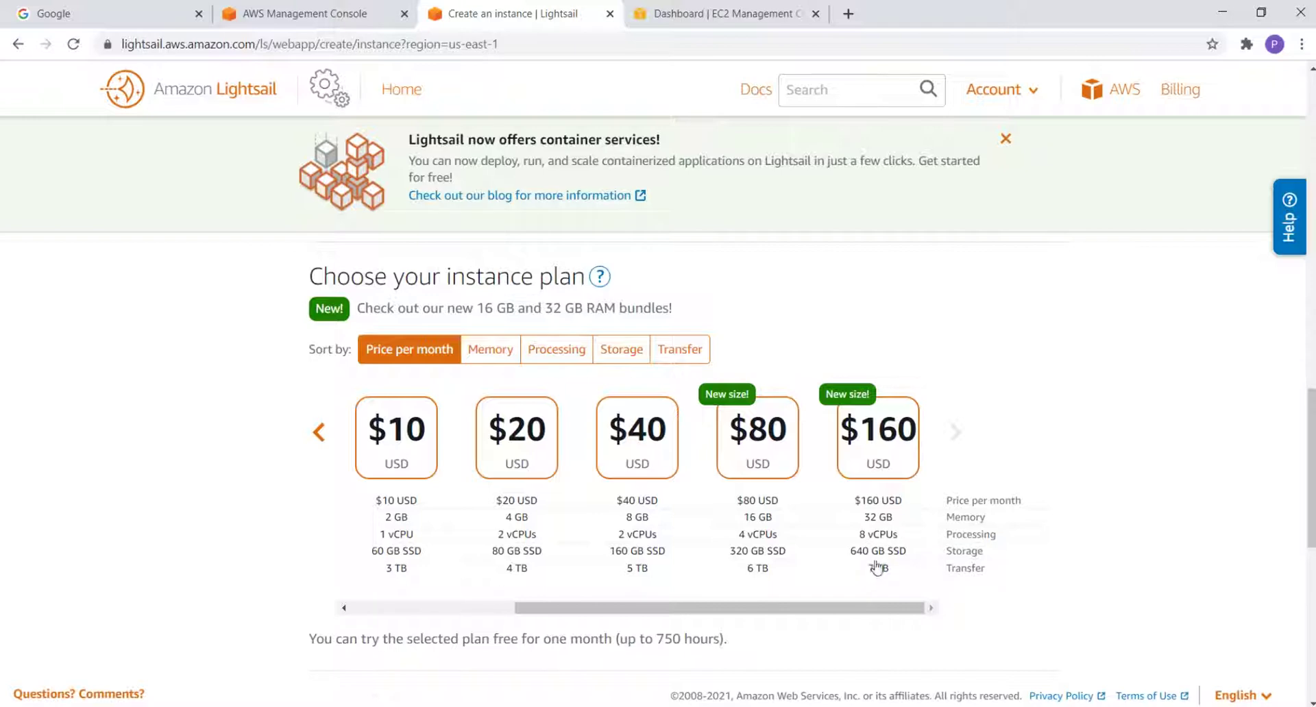
- Compare the instance plans sorted by memory, processing, storage and transfer, and review the tagging and creation options that follow
scroll(1081, 496, "down", 5)
scroll(1080, 496, "up", 1)
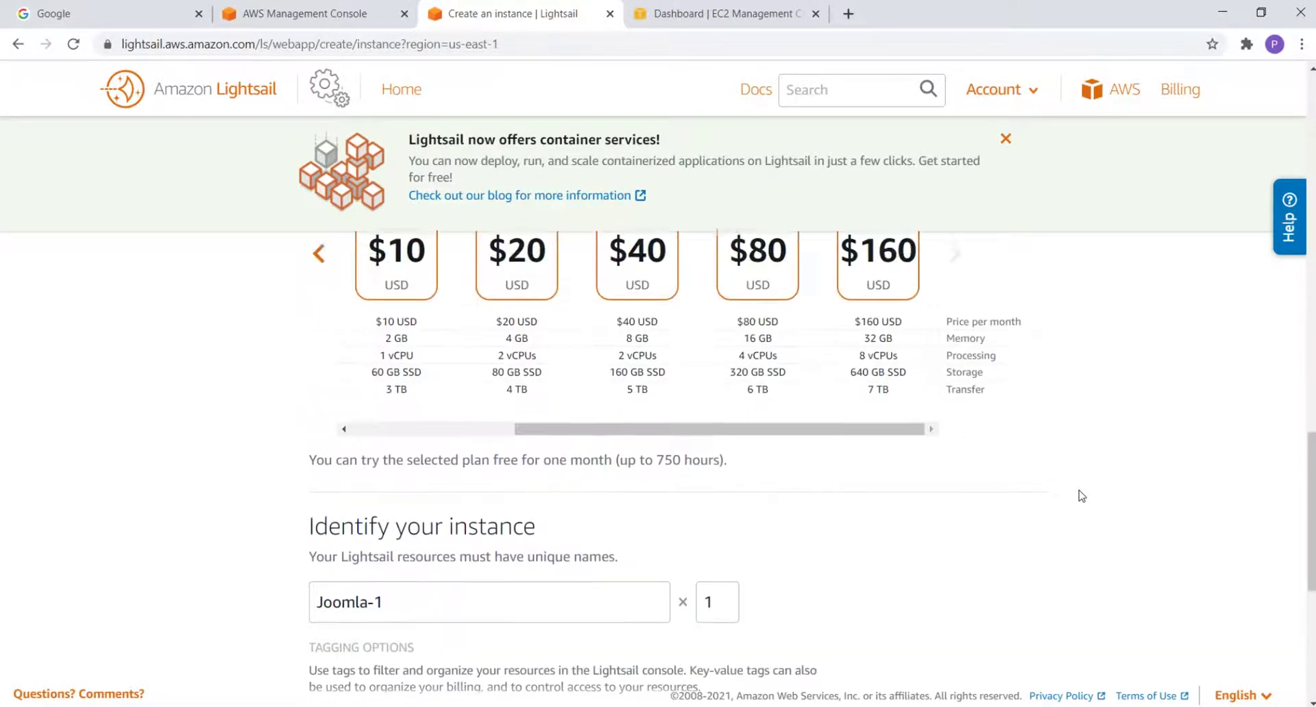
scroll(1080, 495, "up", 5)
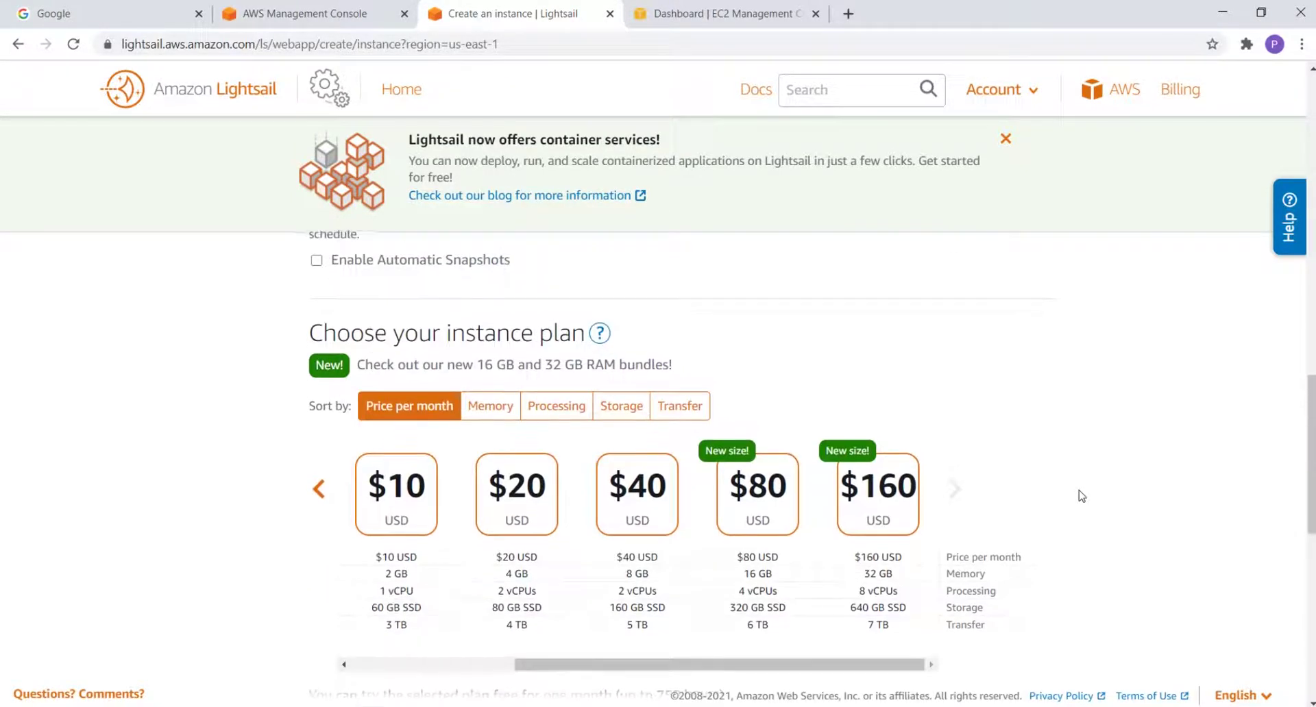
left_click(491, 409)
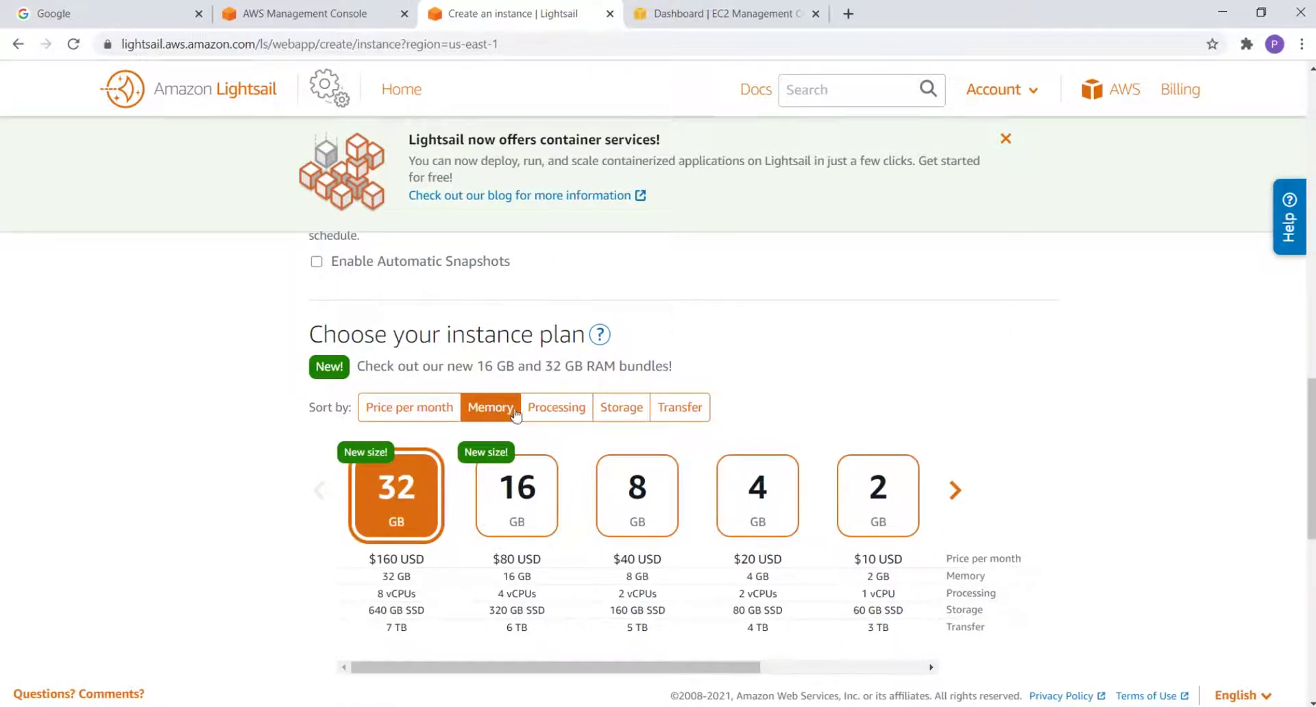
left_click(555, 410)
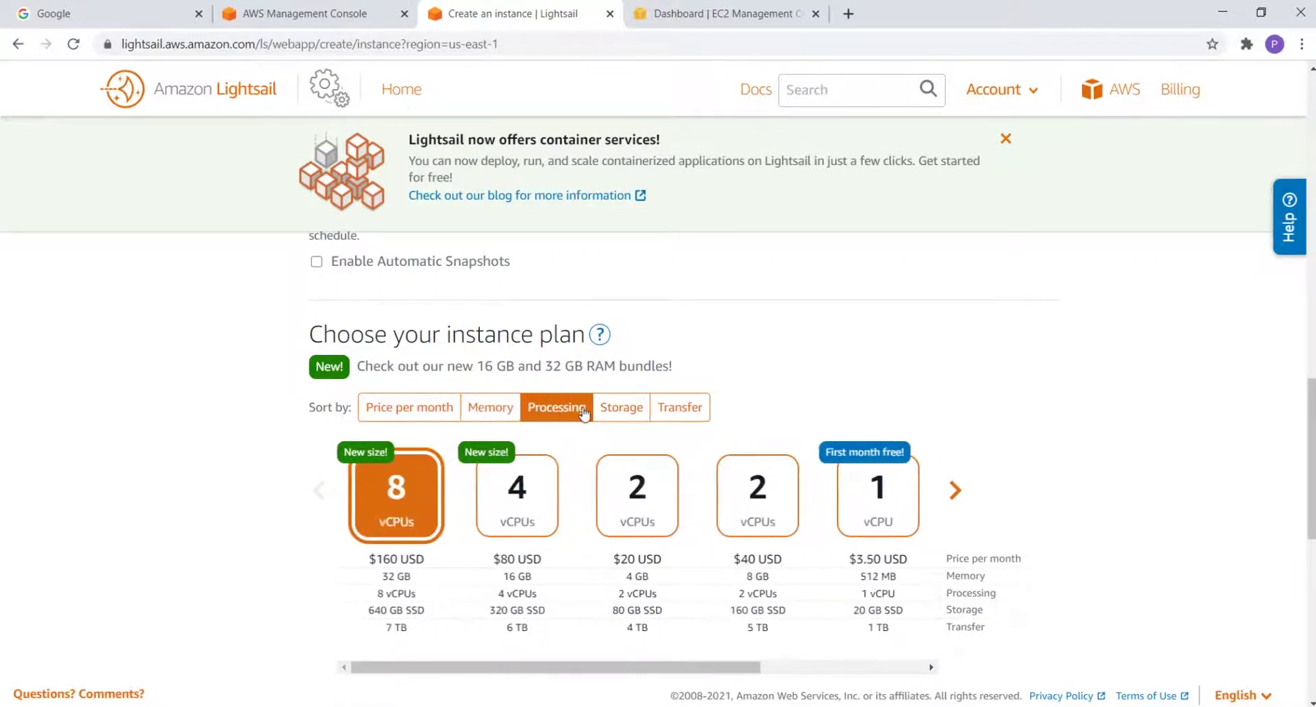
left_click(621, 419)
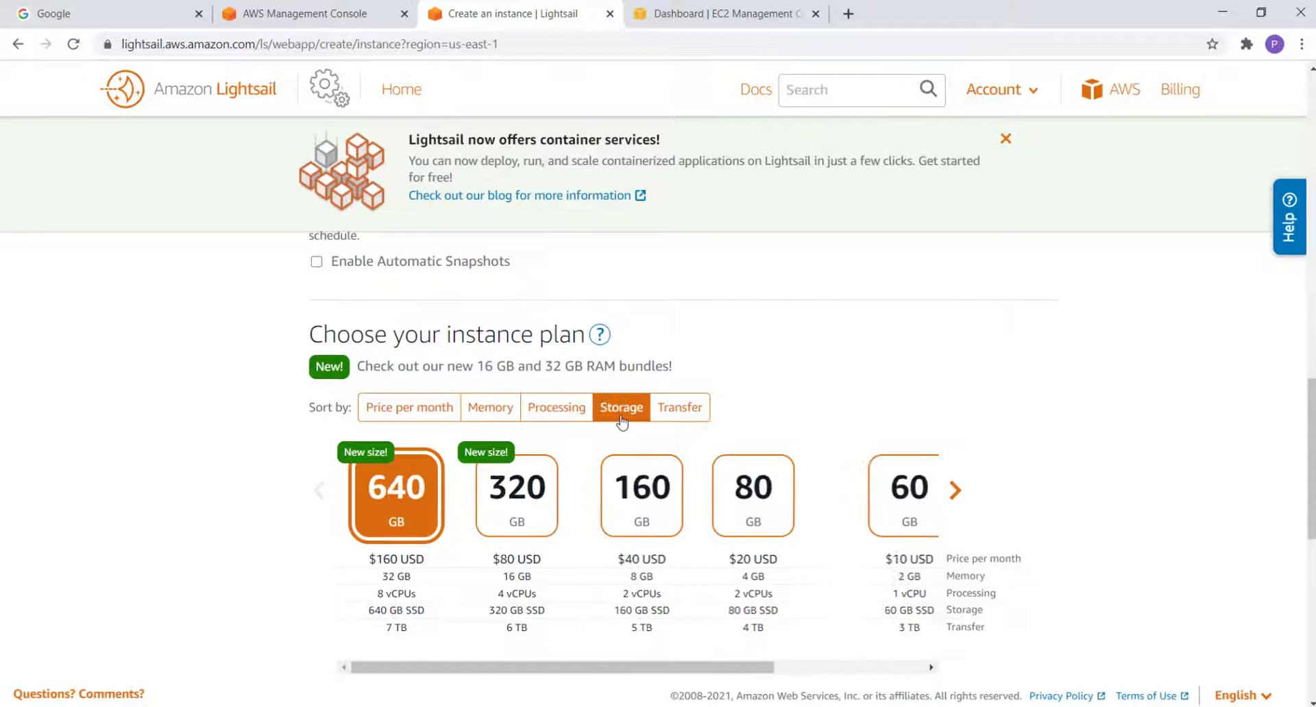
left_click(707, 415)
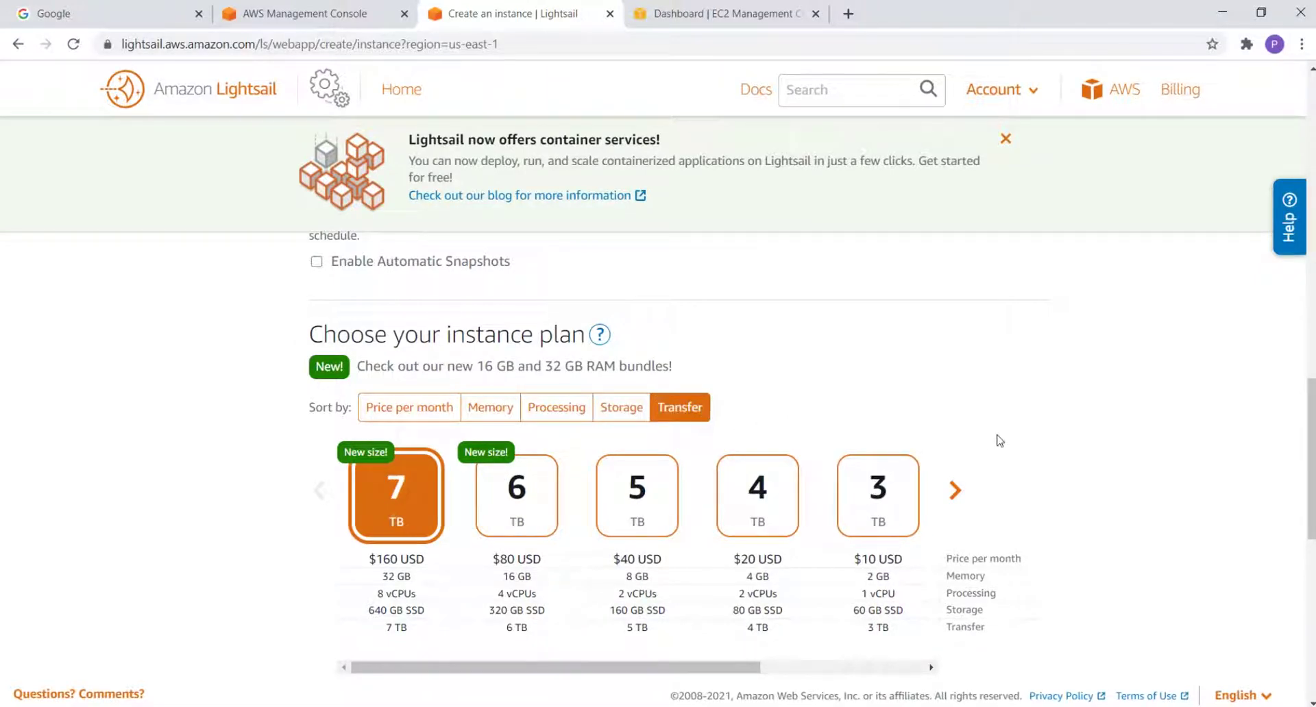
scroll(1071, 483, "down", 10)
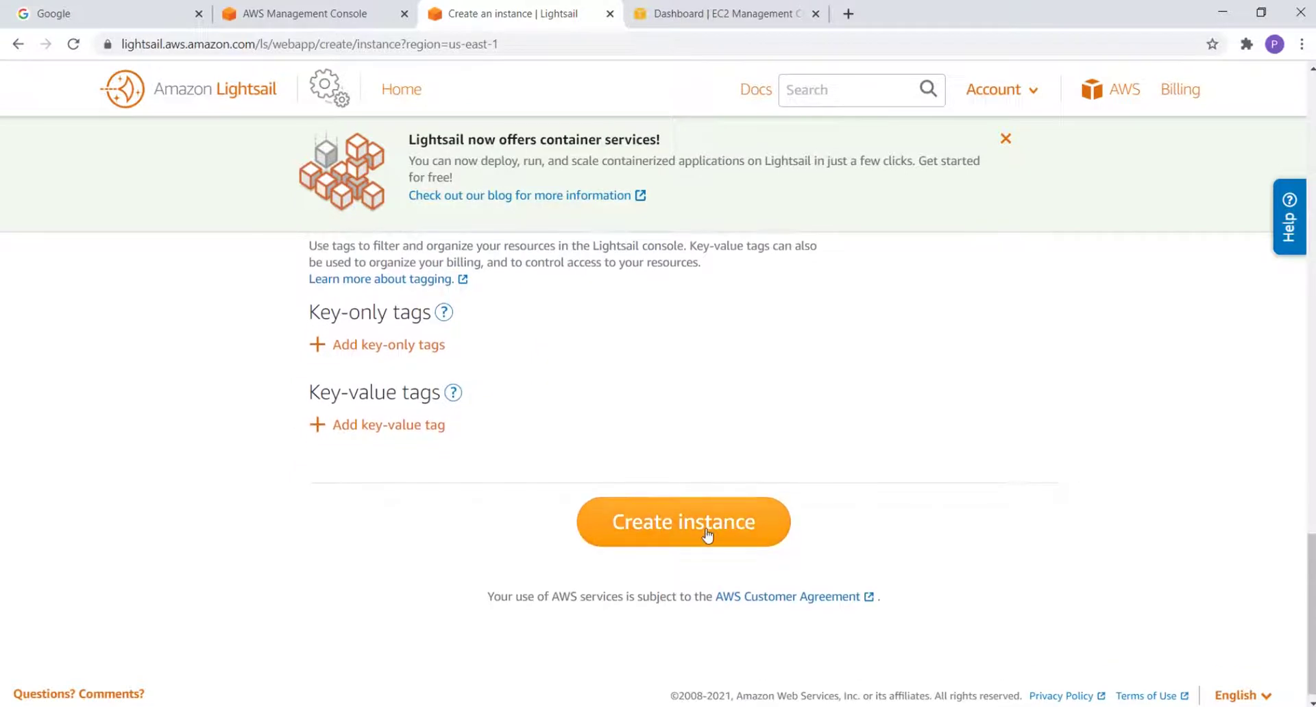
left_click(708, 535)
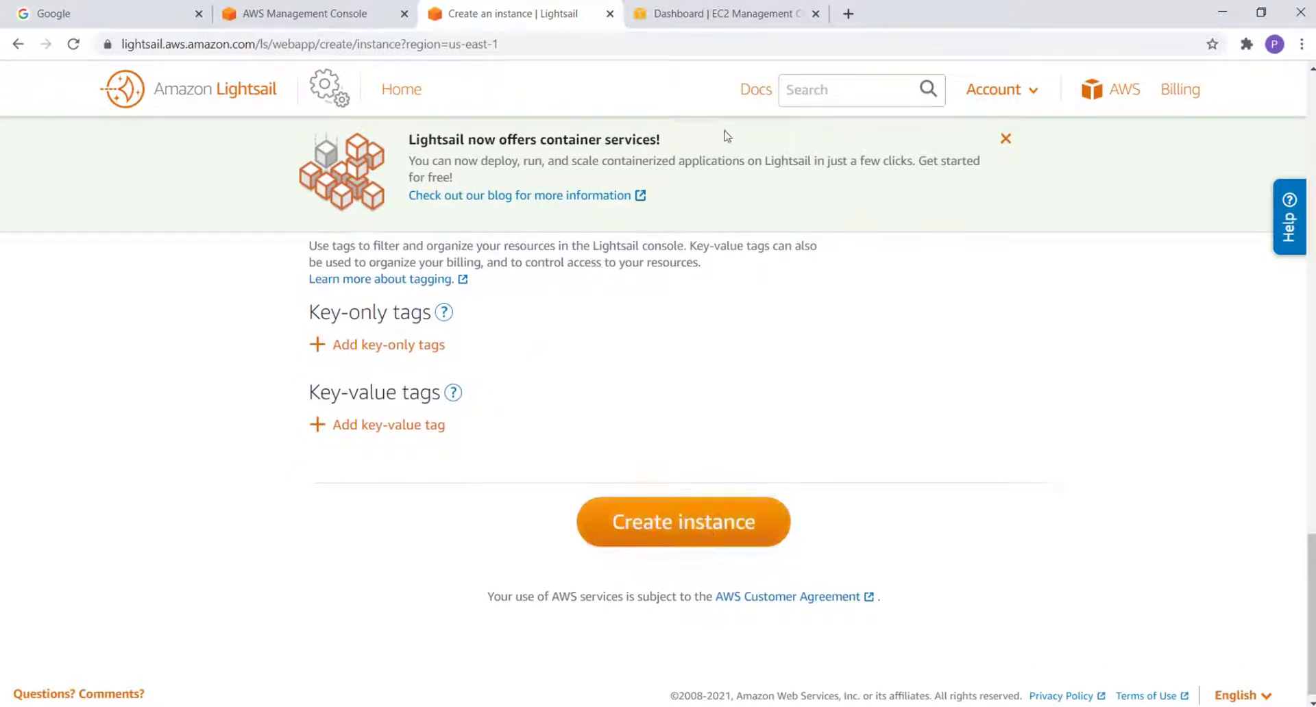
- Start launching a new EC2 instance from the running instances list and browse the AWS Marketplace machine images
left_click(682, 21)
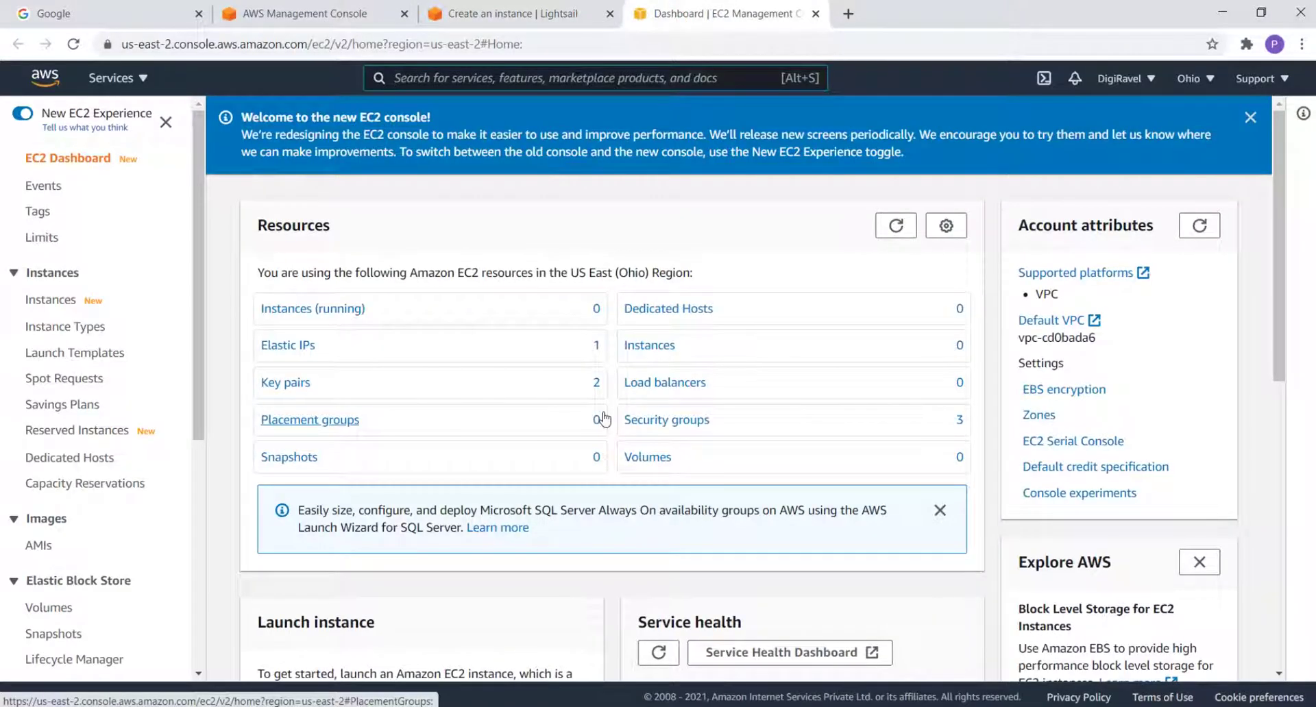
left_click(300, 316)
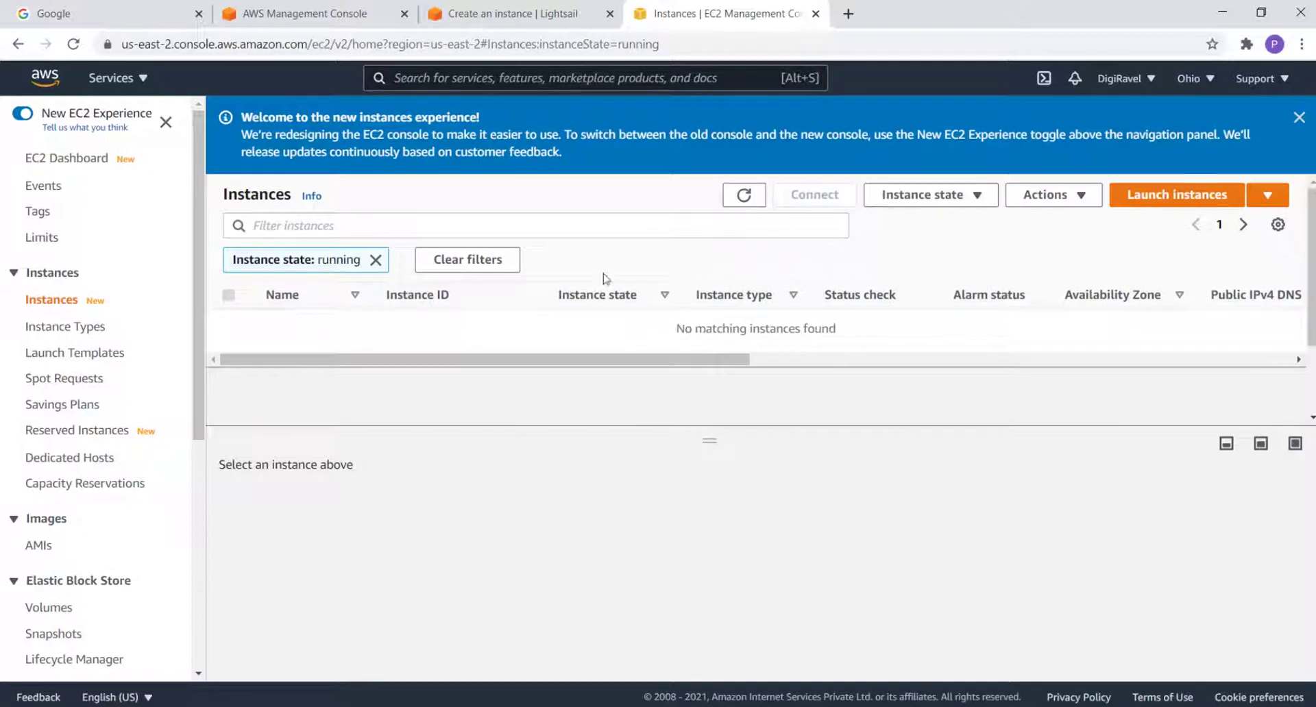
left_click(1176, 195)
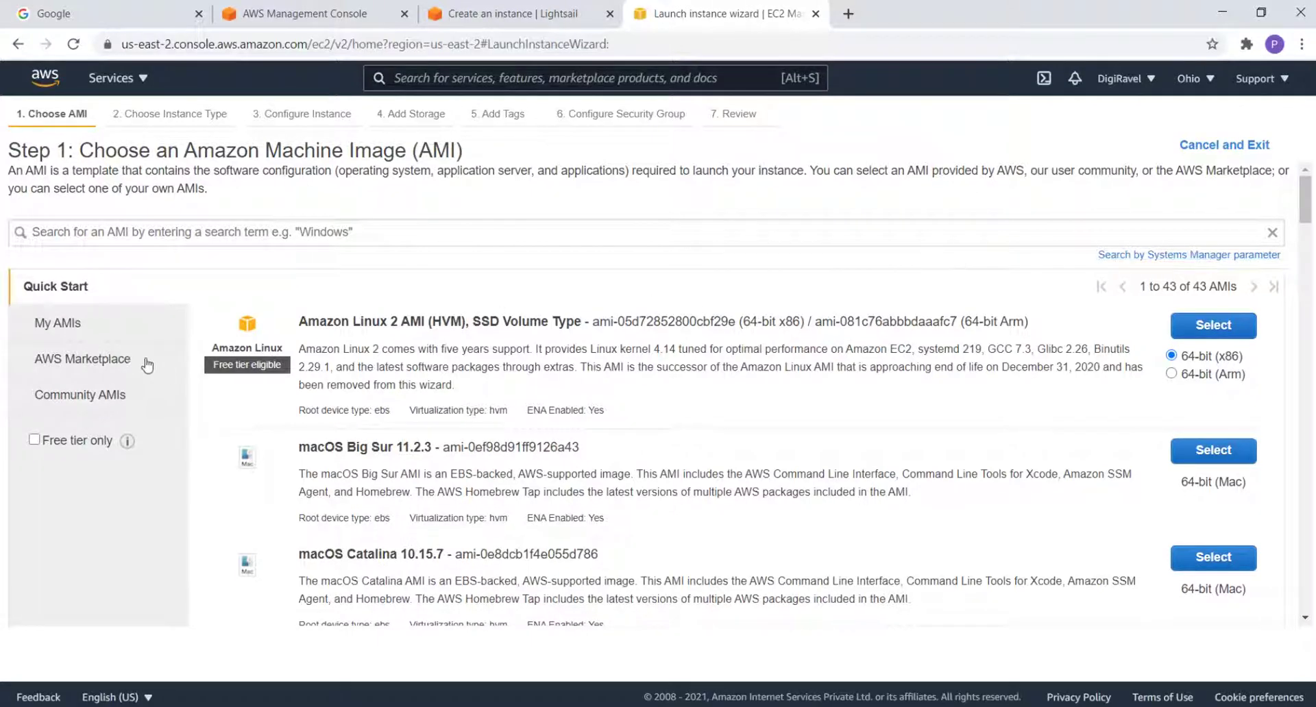
left_click(110, 366)
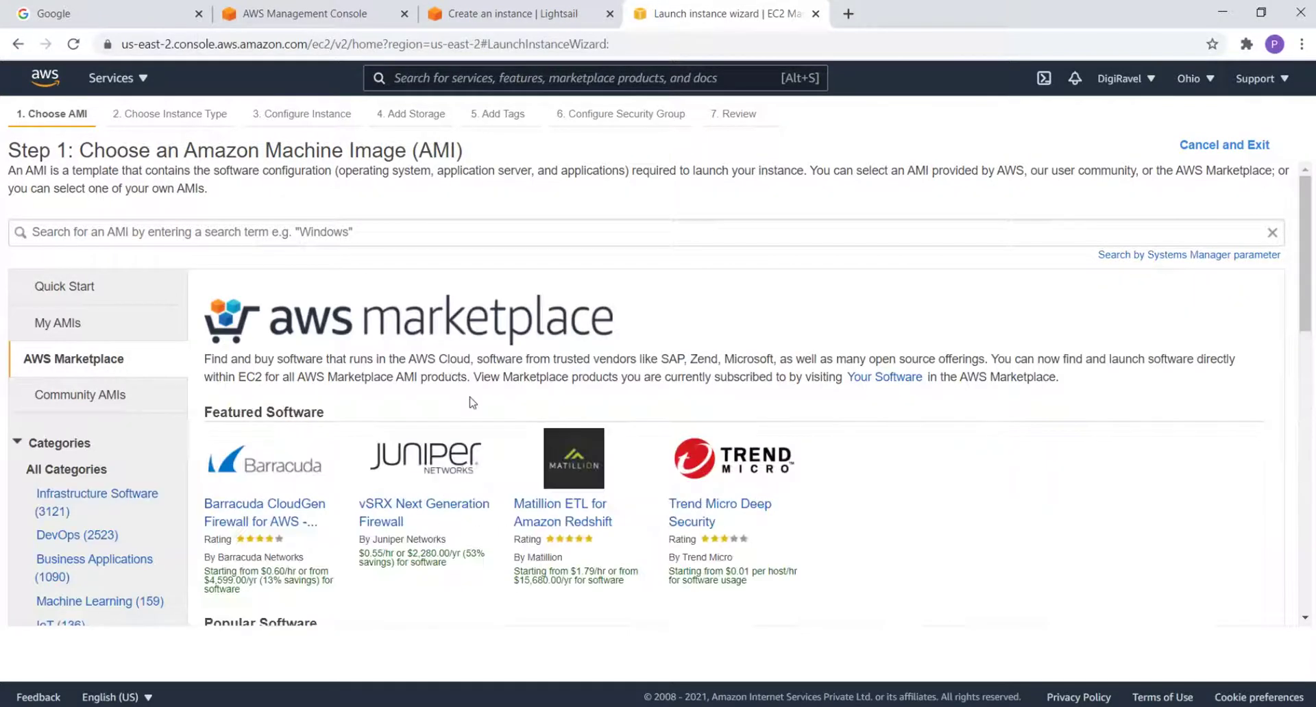
- Browse the featured and popular Marketplace software and product categories, and search the machine images for wordpress
scroll(734, 466, "down", 5)
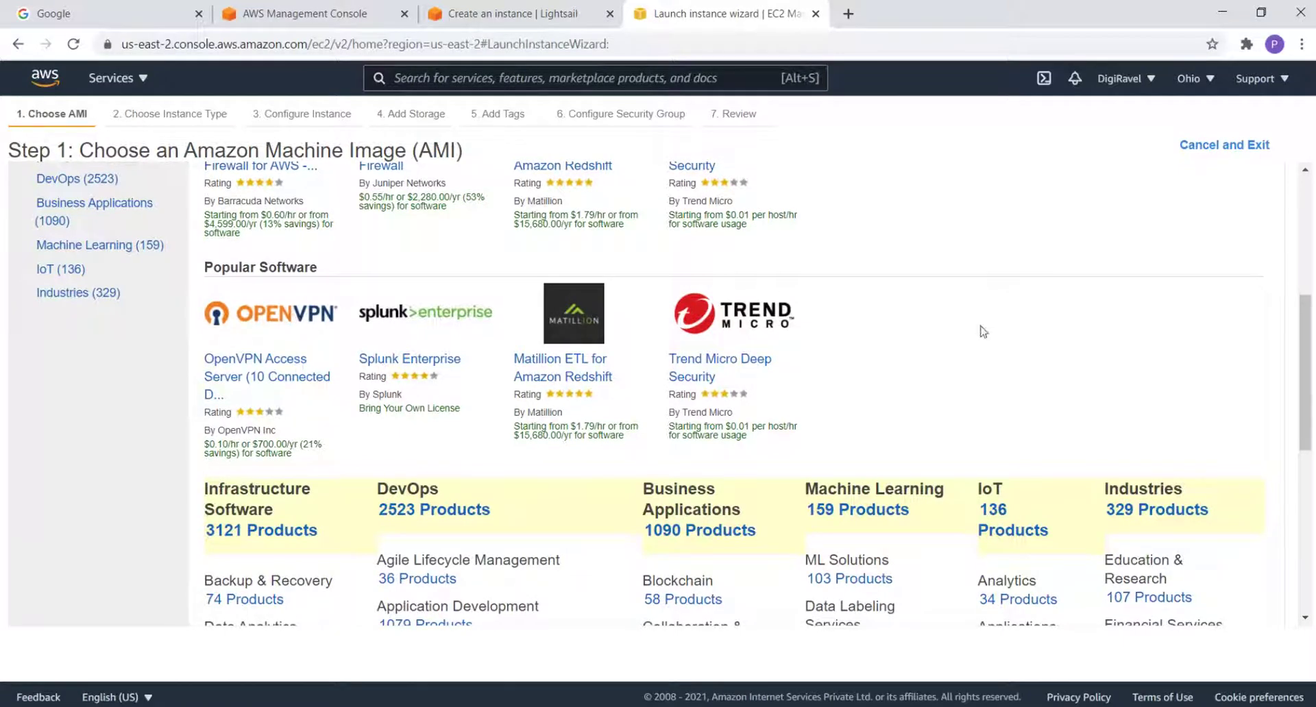
scroll(998, 362, "down", 7)
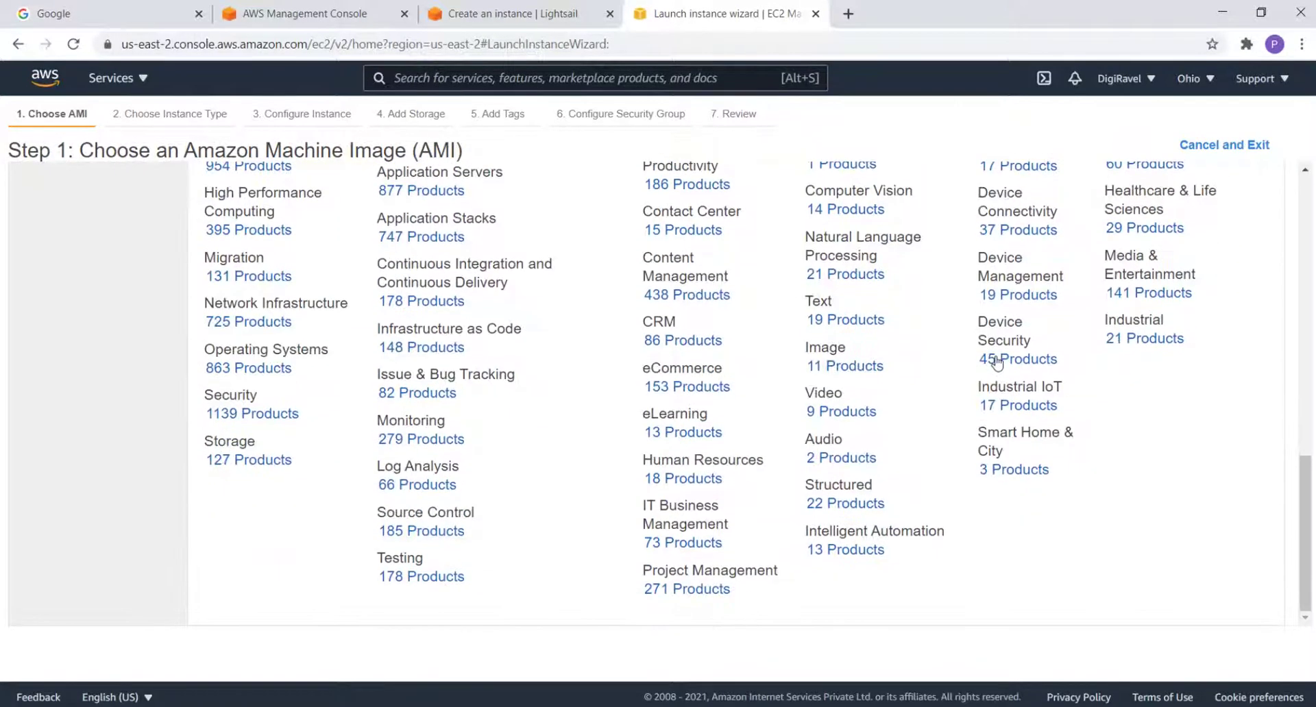
scroll(997, 363, "up", 8)
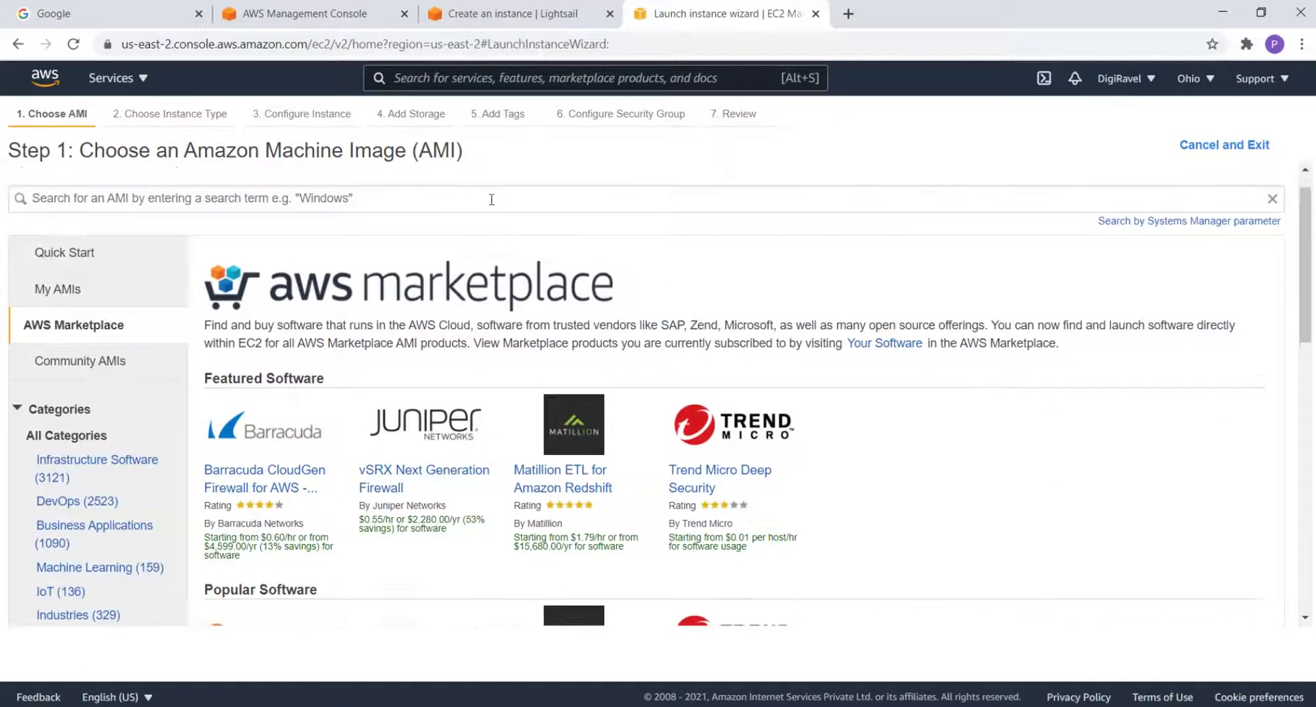
left_click(489, 204)
type("w")
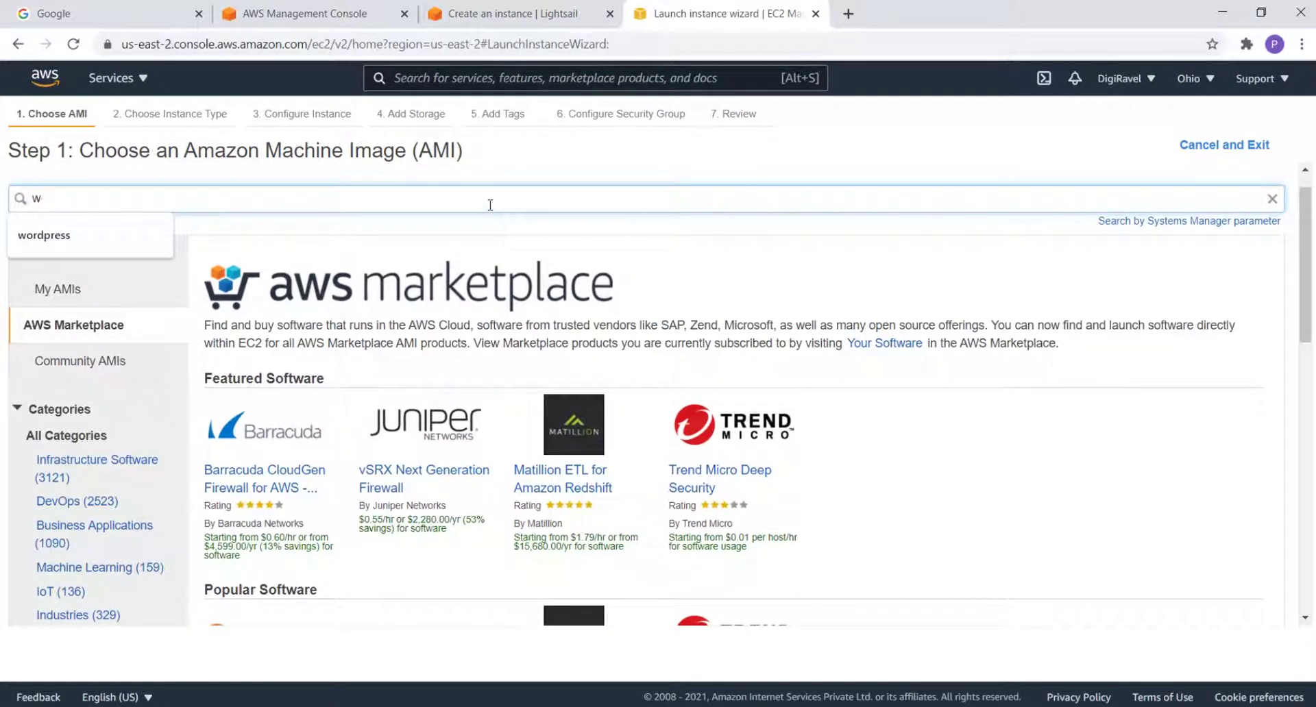
type("ordpress")
key("Return")
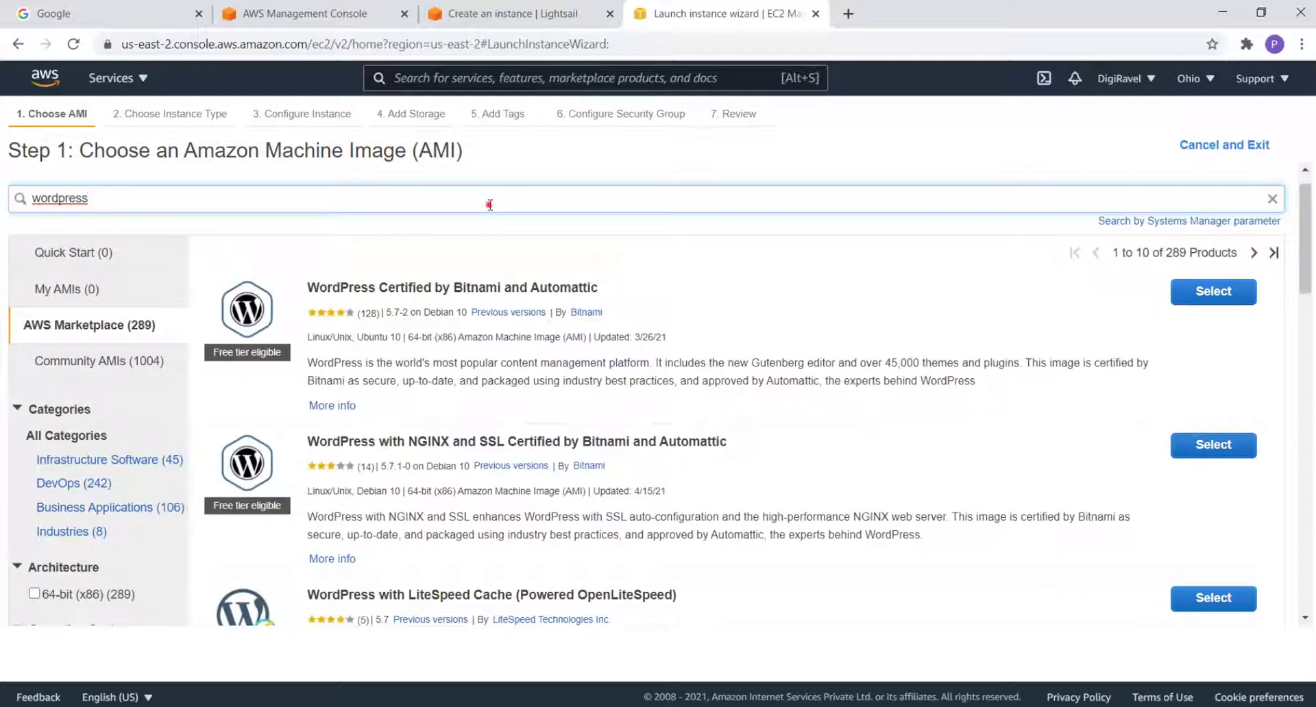
- Search the Marketplace machine images for node and review the listed products
double_click(490, 204)
key("BackSpace")
type("node")
key("Return")
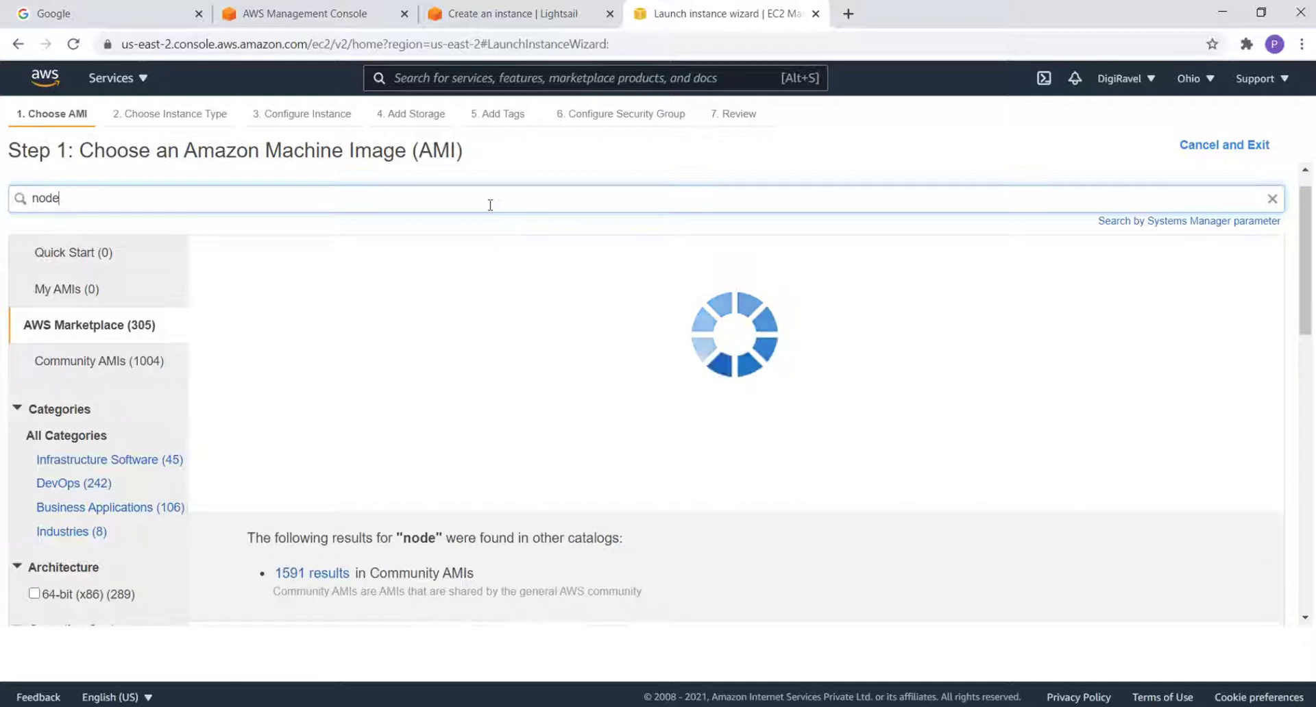
scroll(514, 416, "down", 7)
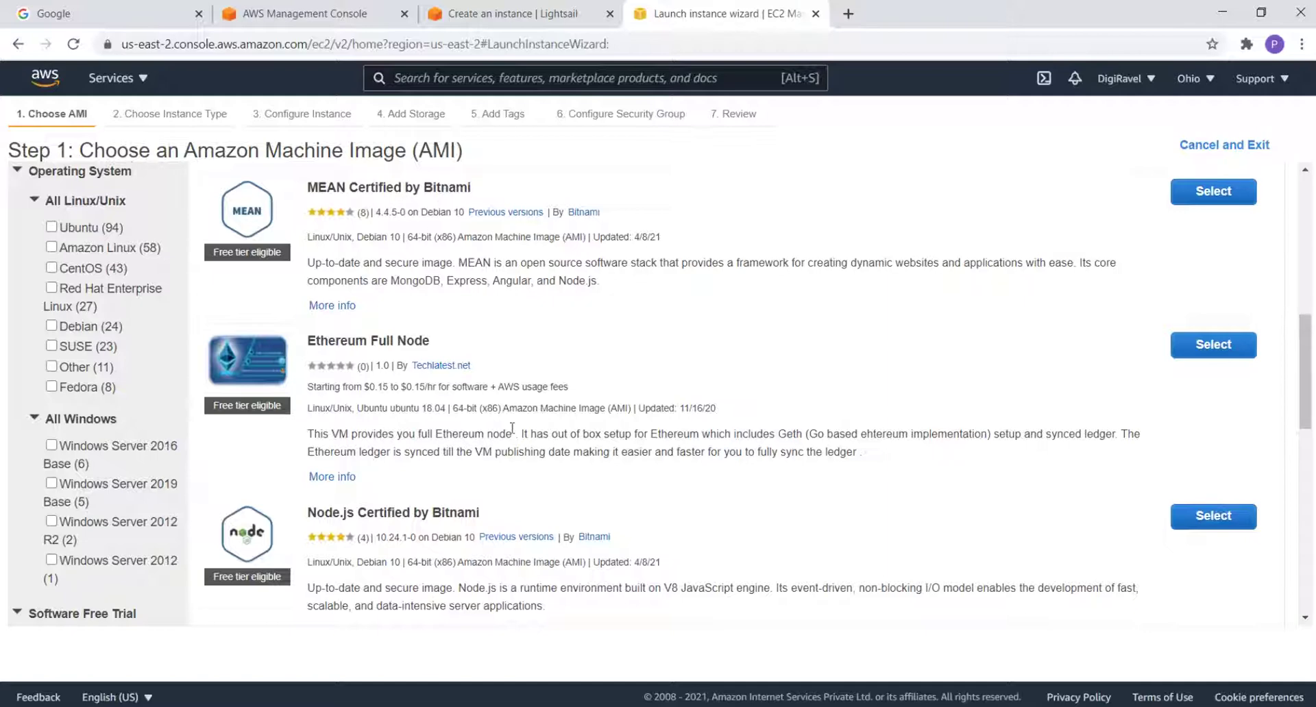
scroll(512, 429, "down", 3)
scroll(521, 528, "down", 3)
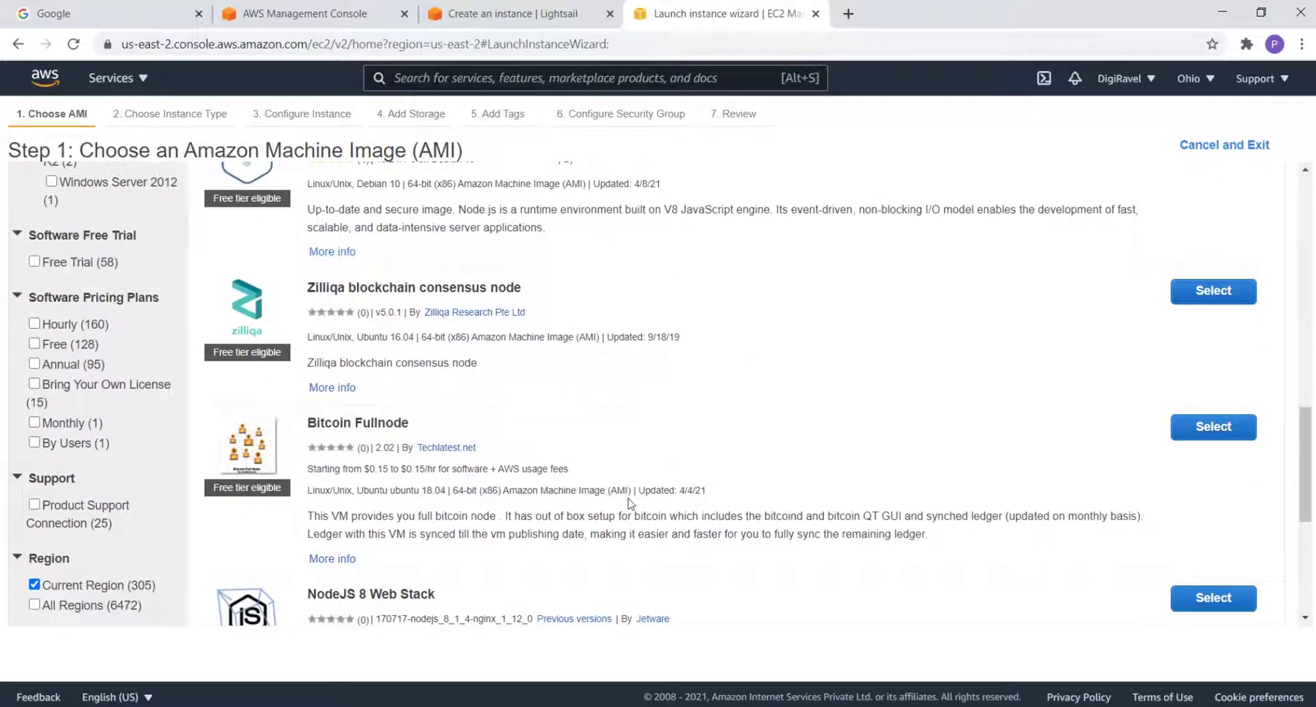
scroll(628, 504, "down", 4)
scroll(469, 326, "up", 2)
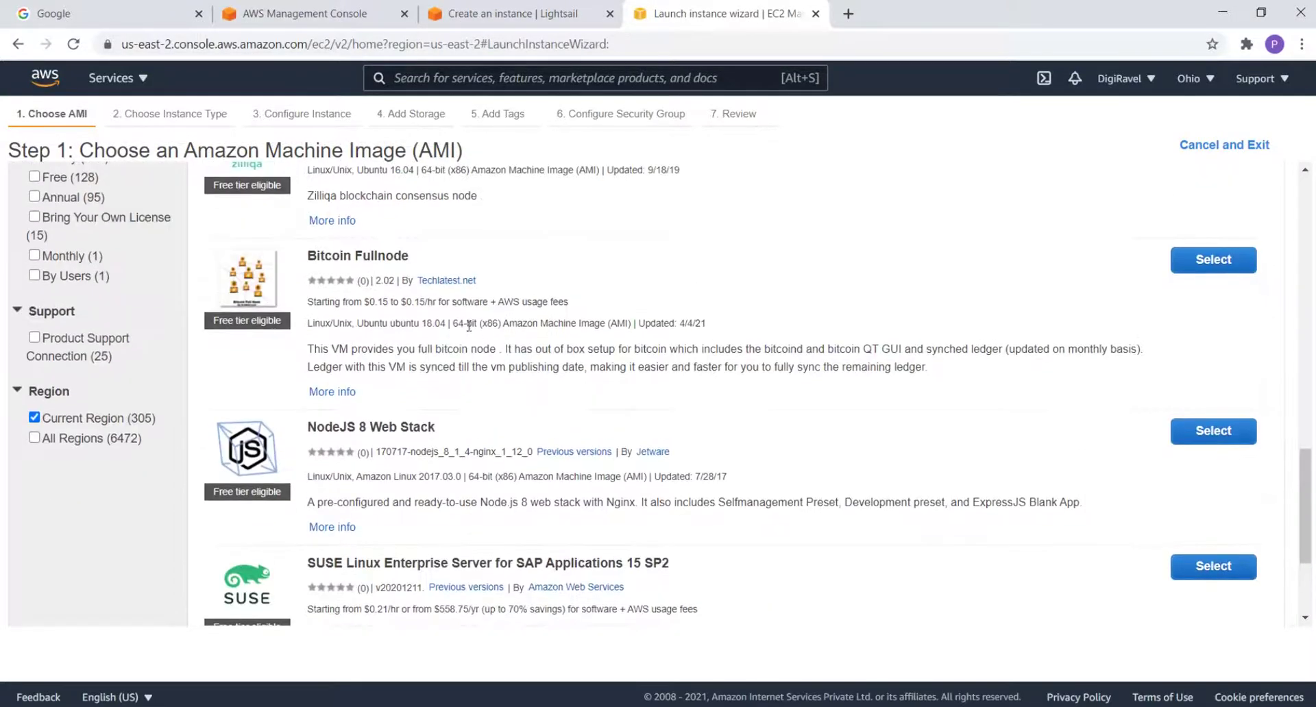
scroll(523, 299, "down", 3)
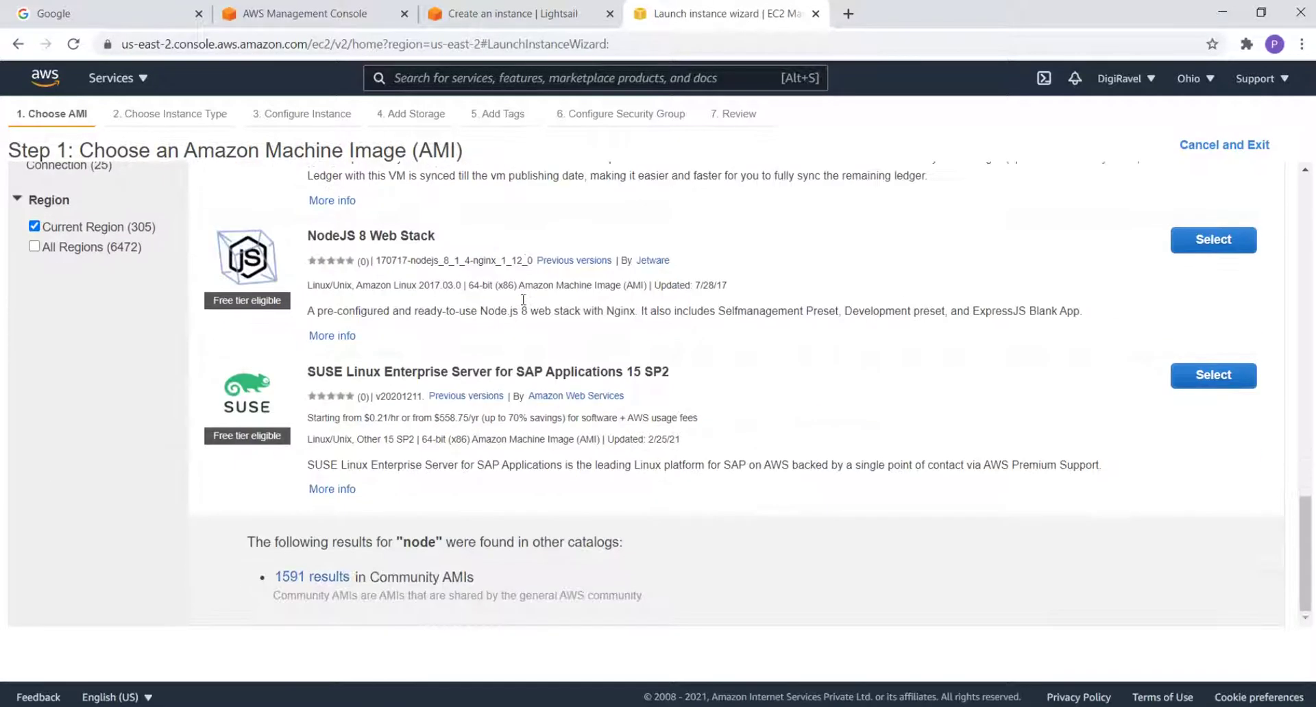
scroll(523, 300, "up", 10)
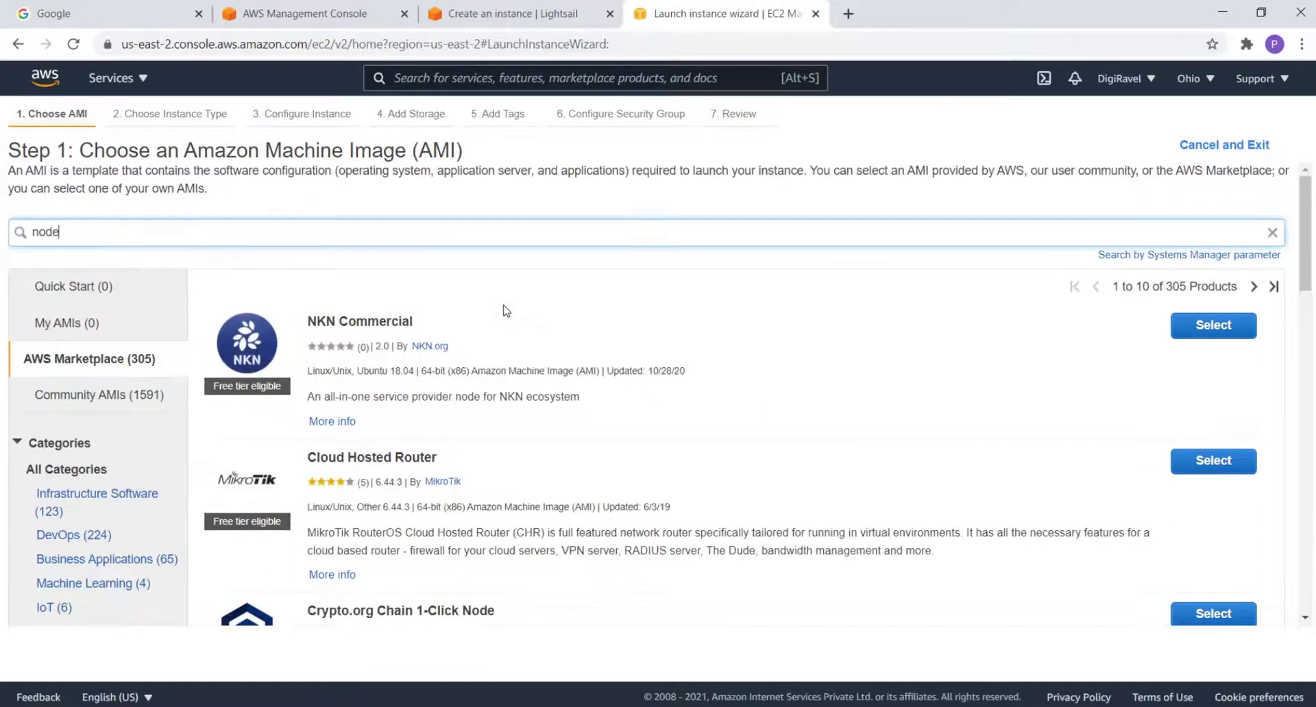
- Search the Marketplace machine images for joomla and look through the listed products
double_click(328, 240)
key("BackSpace")
type("joomla")
key("Return")
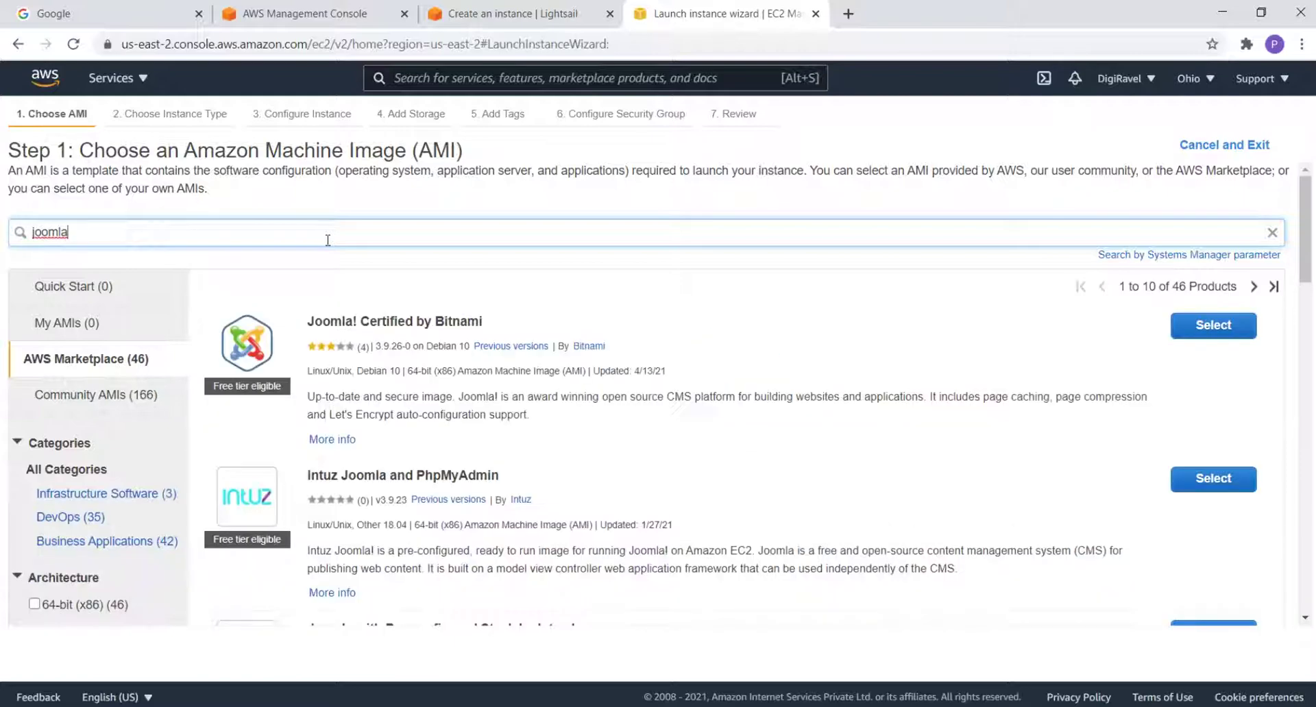
scroll(432, 384, "down", 8)
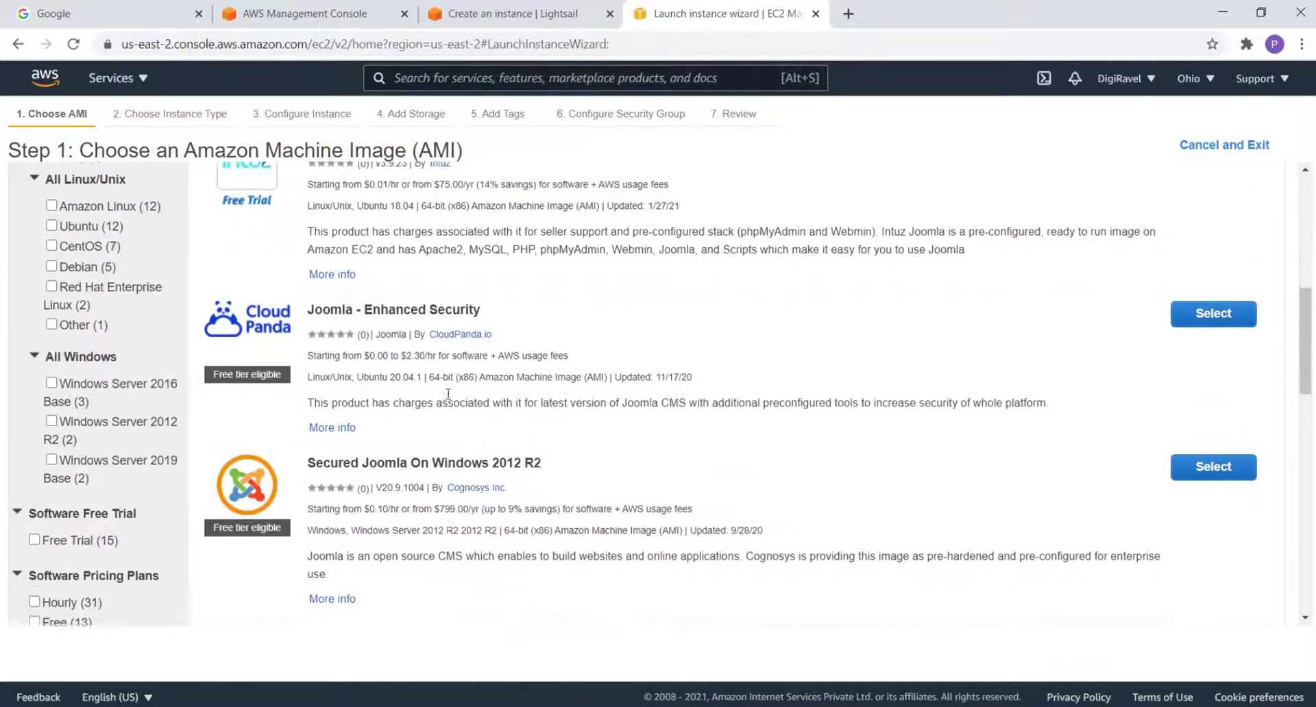
scroll(448, 398, "up", 8)
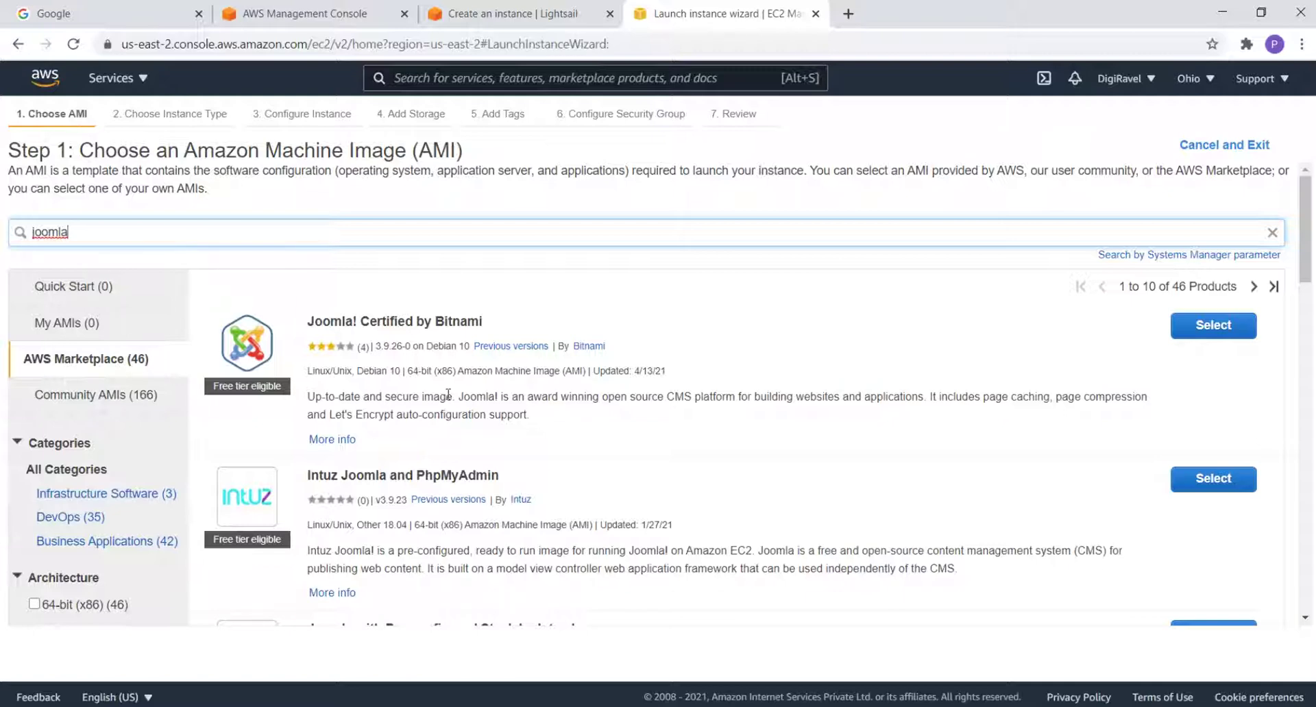
- Check the joomla results in Quick Start, My AMIs and AWS Marketplace, ending with the Community AMIs list
left_click(71, 290)
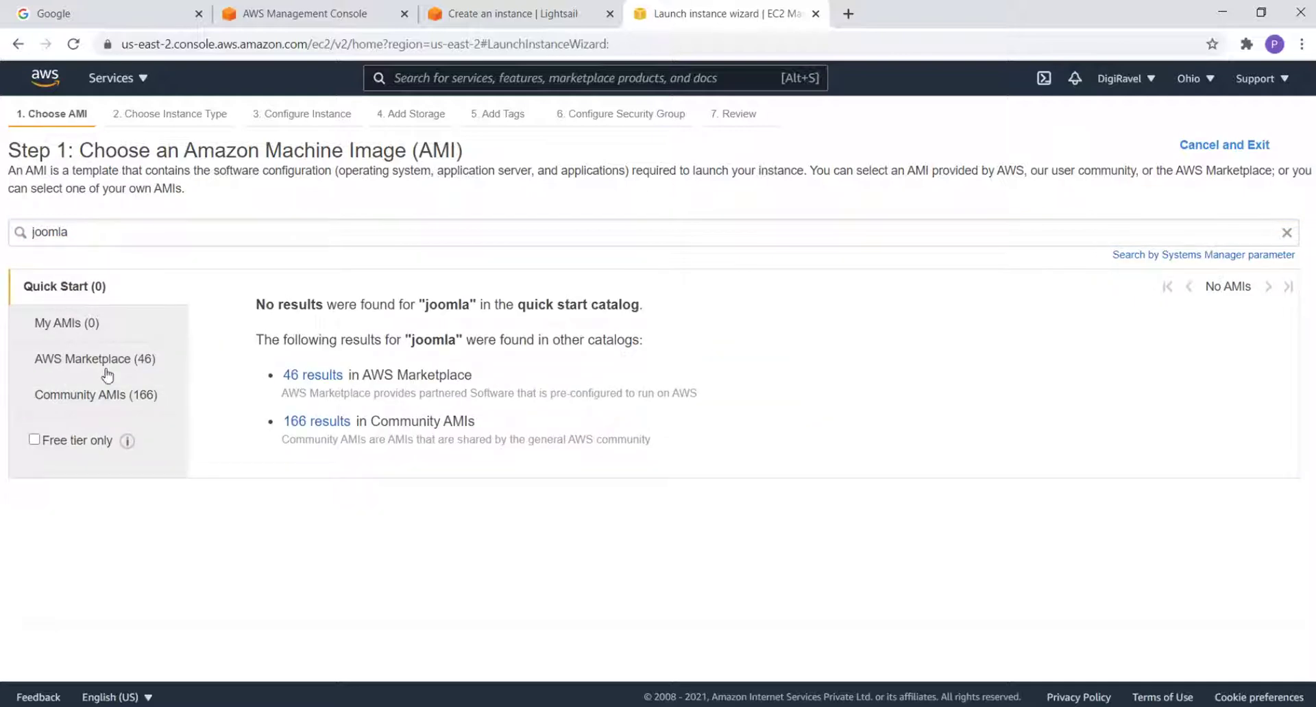
left_click(68, 326)
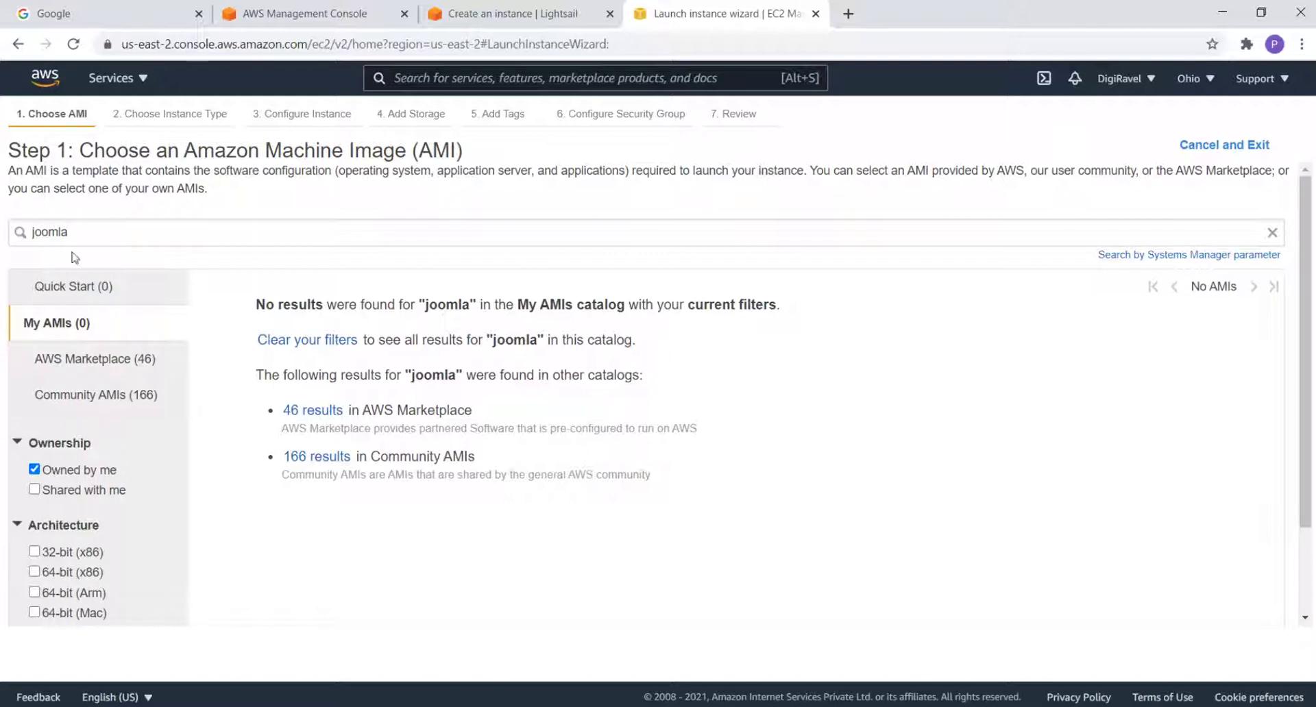
left_click(74, 370)
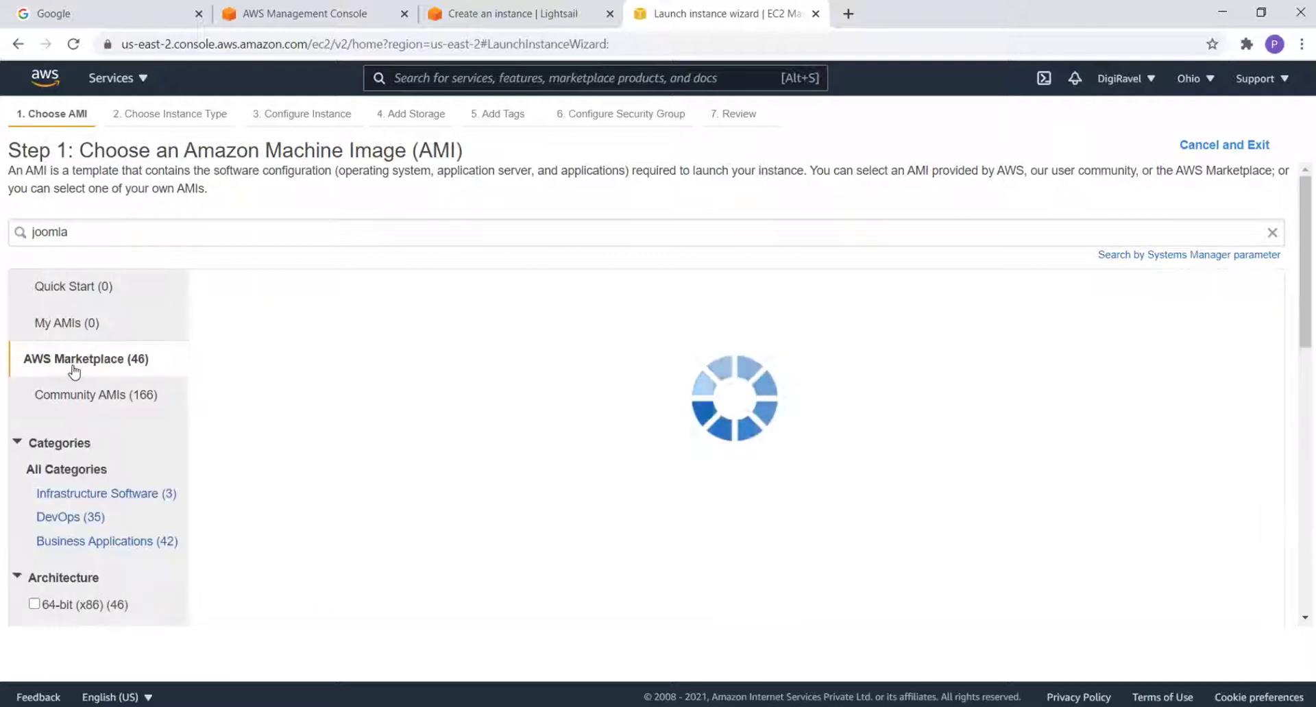
left_click(102, 403)
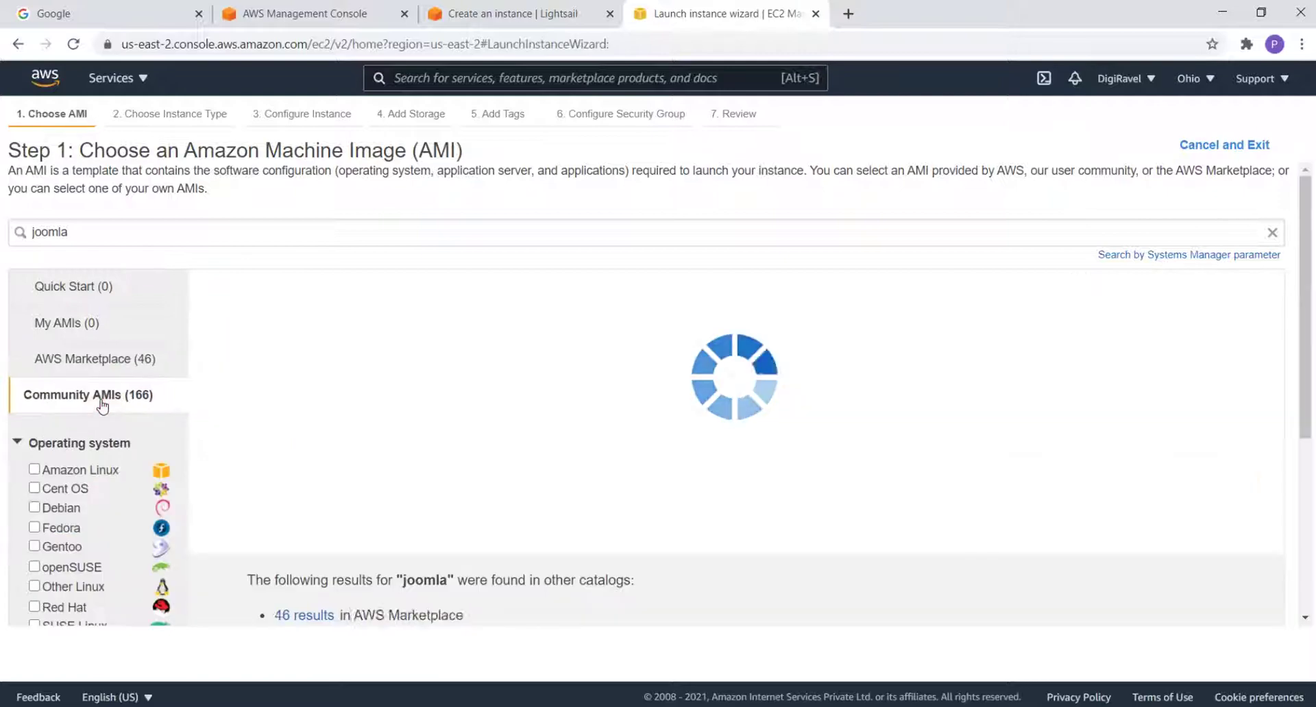
scroll(388, 435, "down", 5)
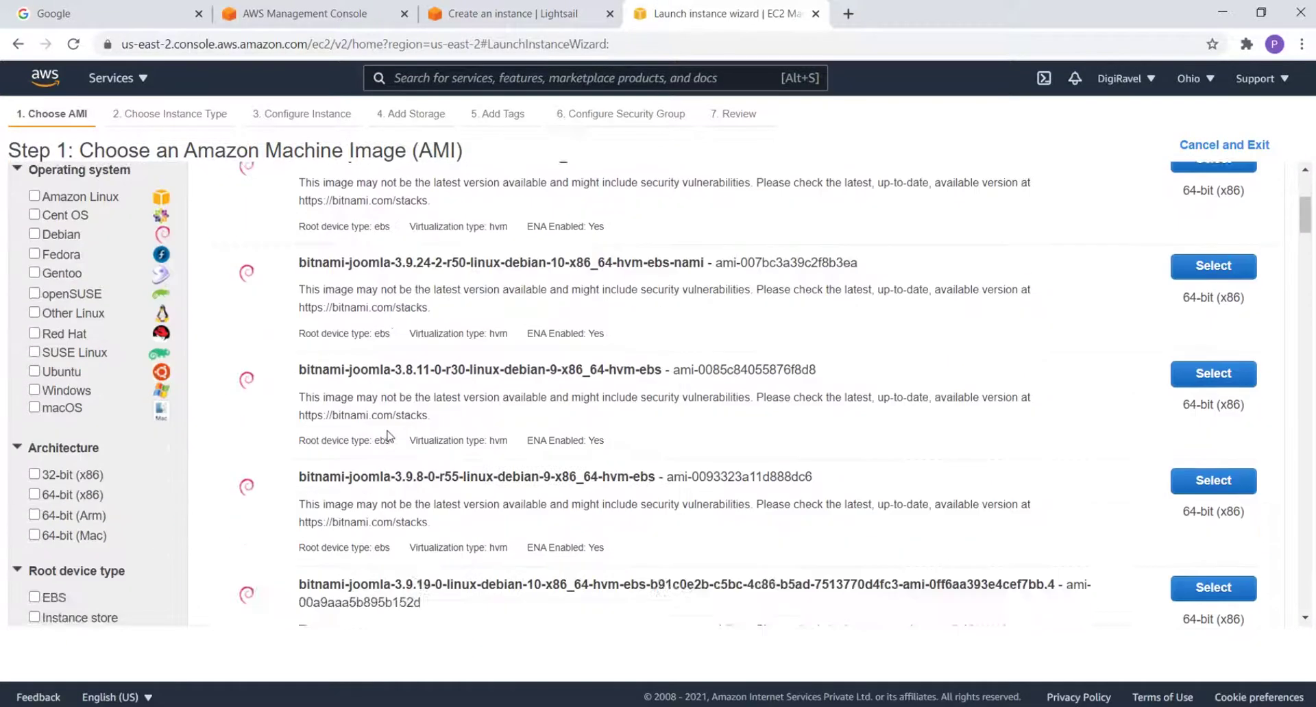
scroll(388, 435, "down", 5)
scroll(325, 438, "up", 7)
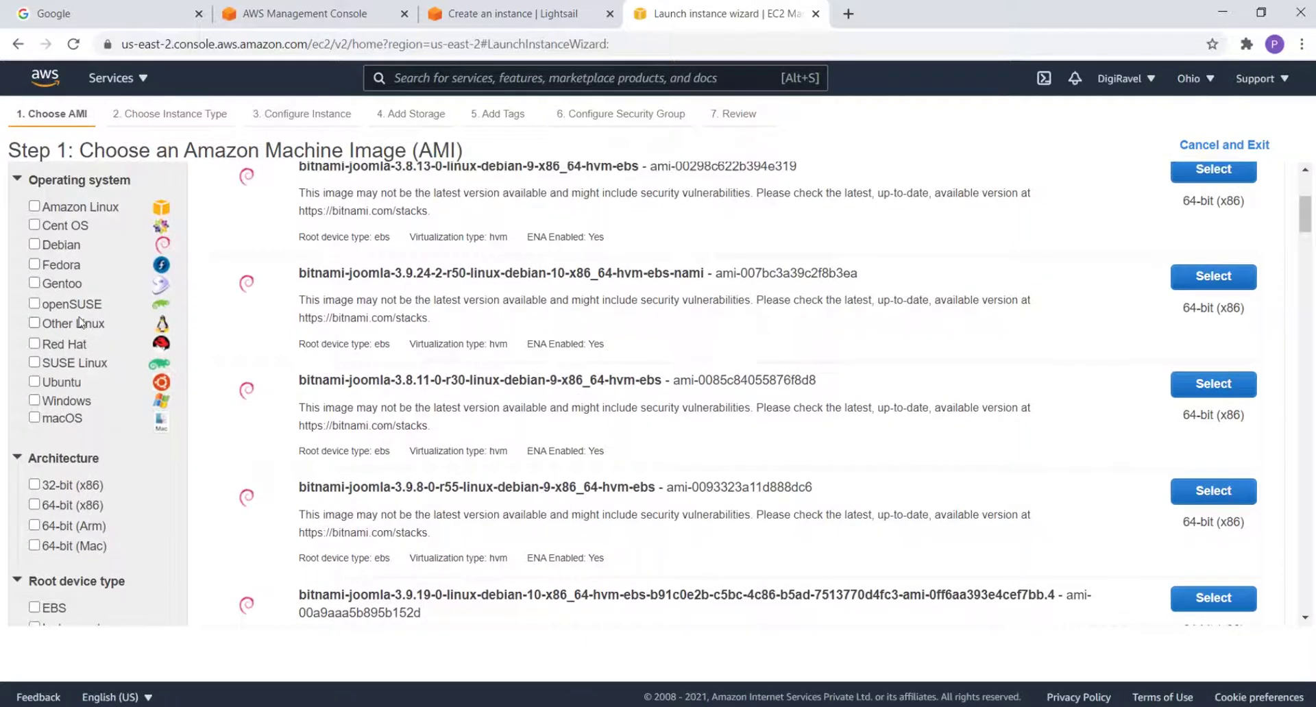
- Filter the joomla Community AMIs by the Ubuntu operating system and review the matching images
left_click(33, 382)
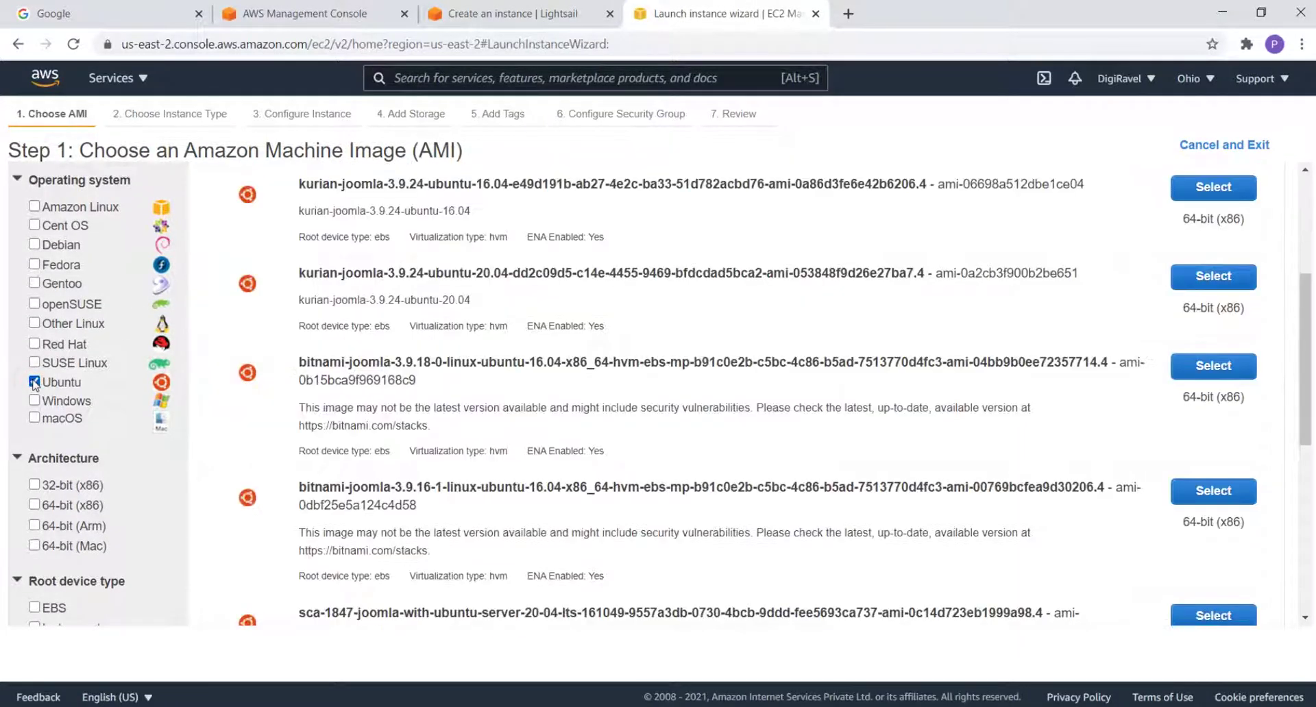
scroll(654, 298, "up", 3)
scroll(656, 300, "up", 1)
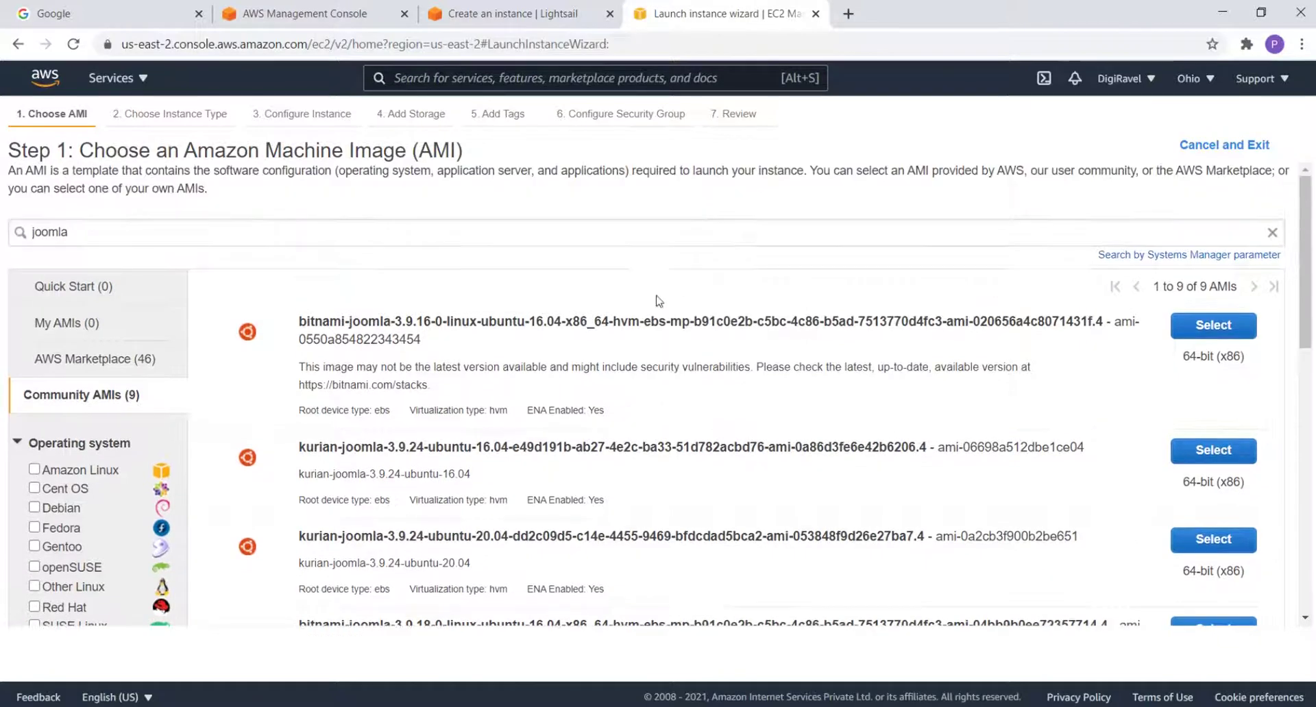
scroll(656, 299, "down", 5)
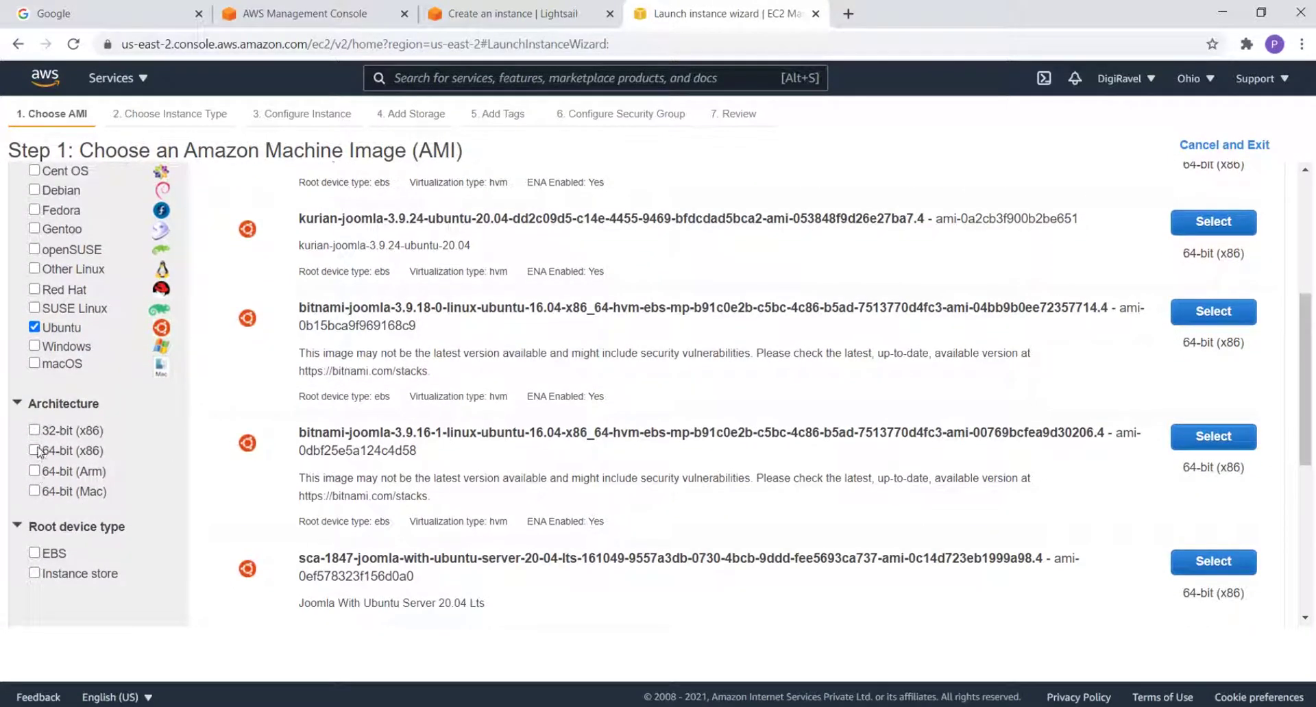
- Try the 64-bit (Arm) architecture filter on the Ubuntu joomla images and replace it with 64-bit (x86)
left_click(36, 472)
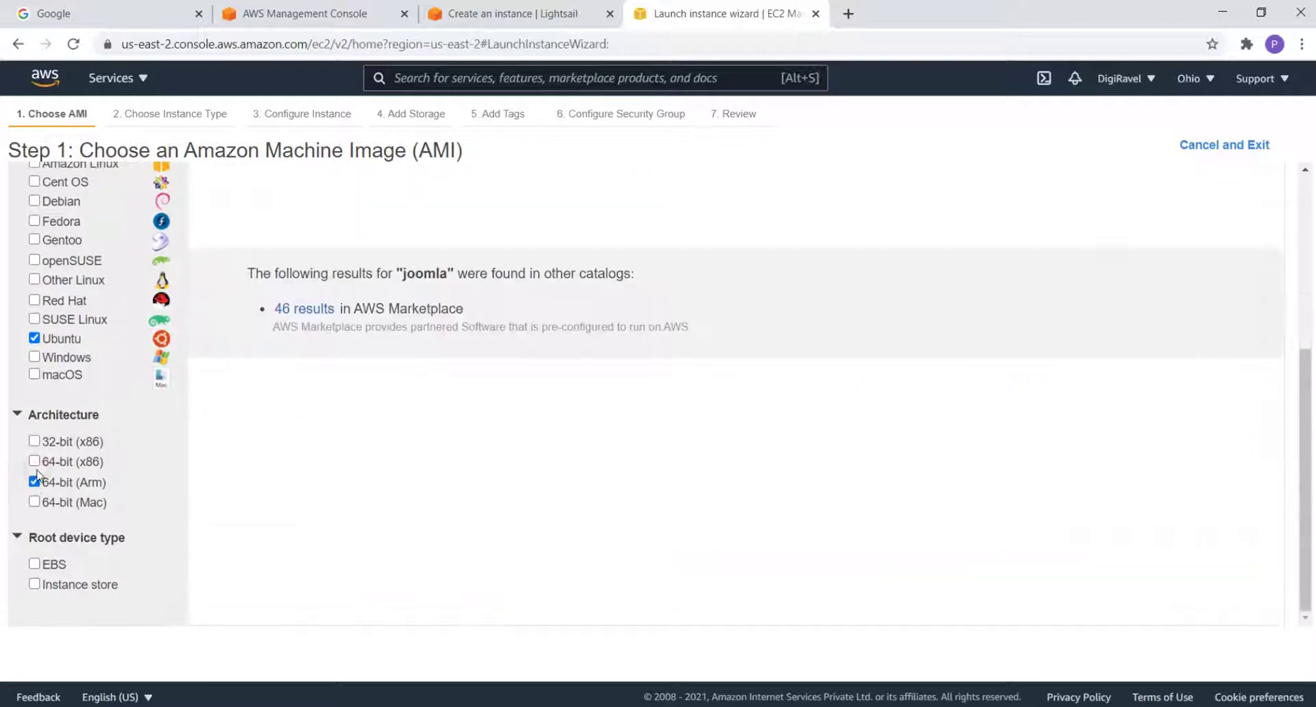
scroll(275, 495, "up", 5)
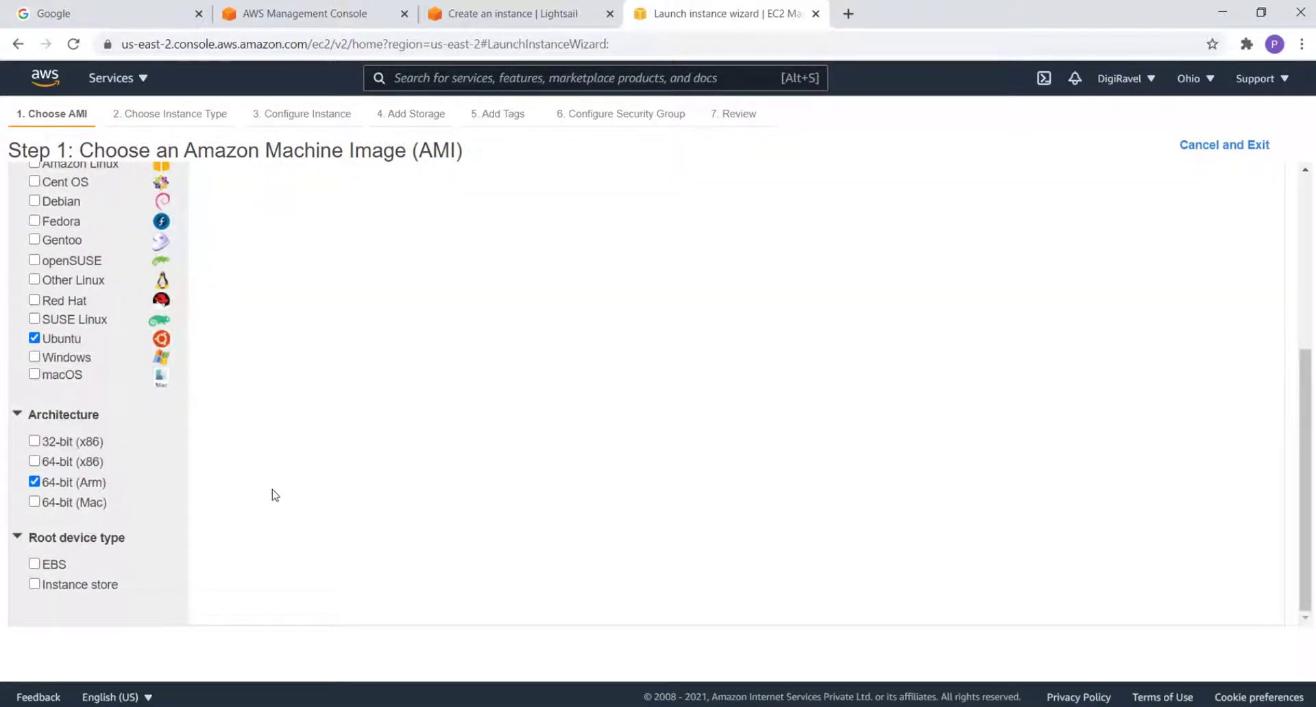
left_click(34, 482)
left_click(34, 461)
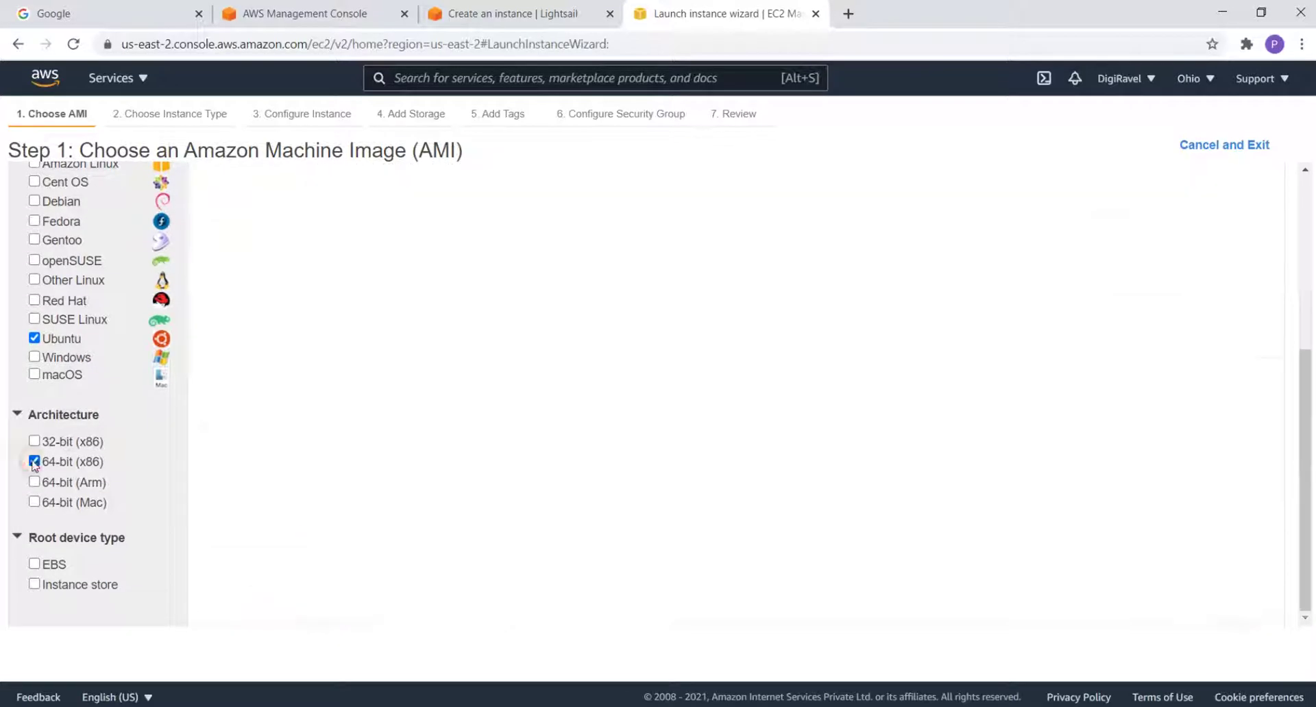
scroll(423, 447, "up", 2)
scroll(423, 447, "up", 3)
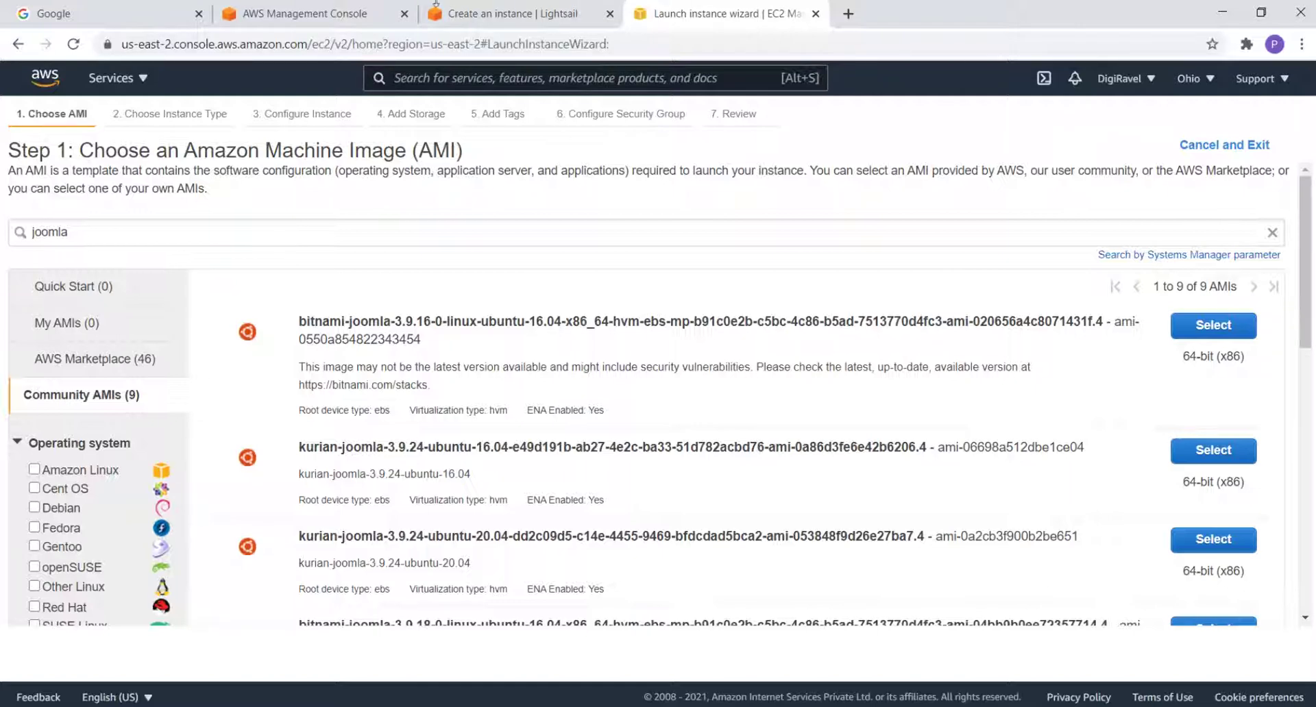
- Choose the bitnami-joomla-3.9.16-0 Ubuntu 16.04 community image for the new instance
left_click(220, 112)
left_click_drag(223, 112, 1179, 362)
left_click(949, 215)
left_click(1210, 326)
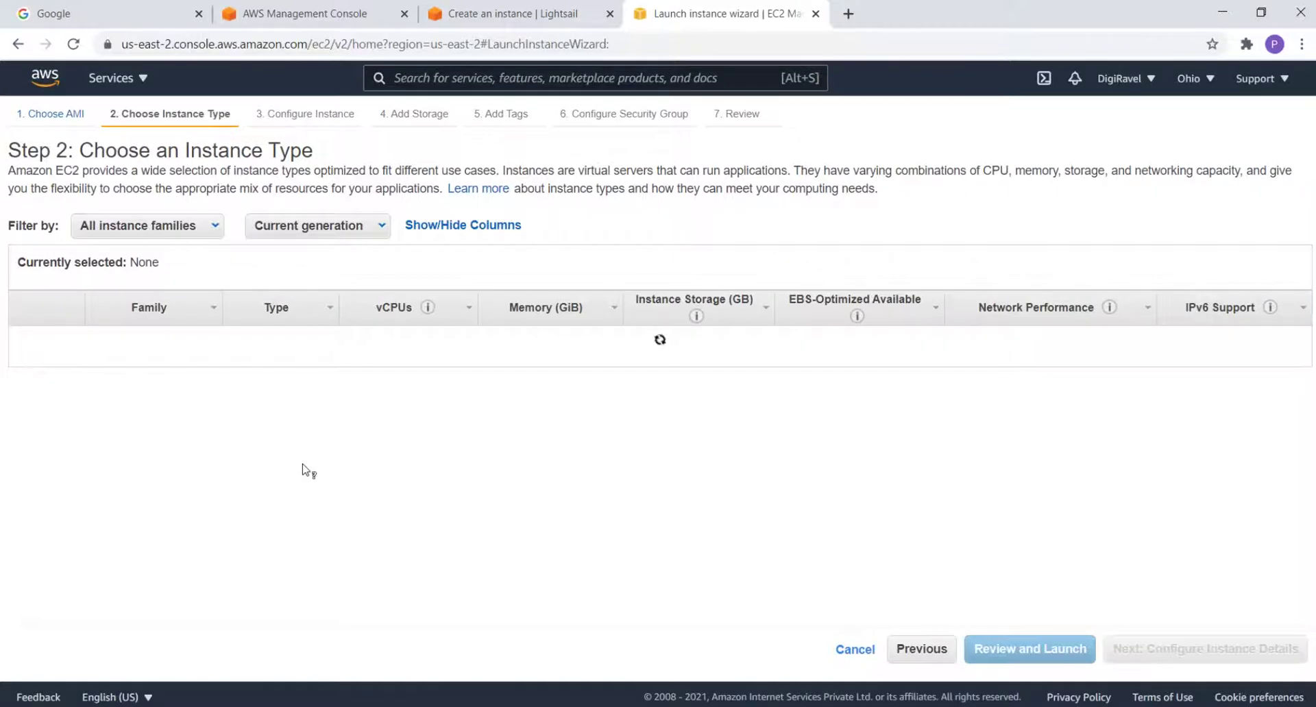
- Look over the instance family and generation filter options and limit the instance types to the t2 family
left_click(167, 231)
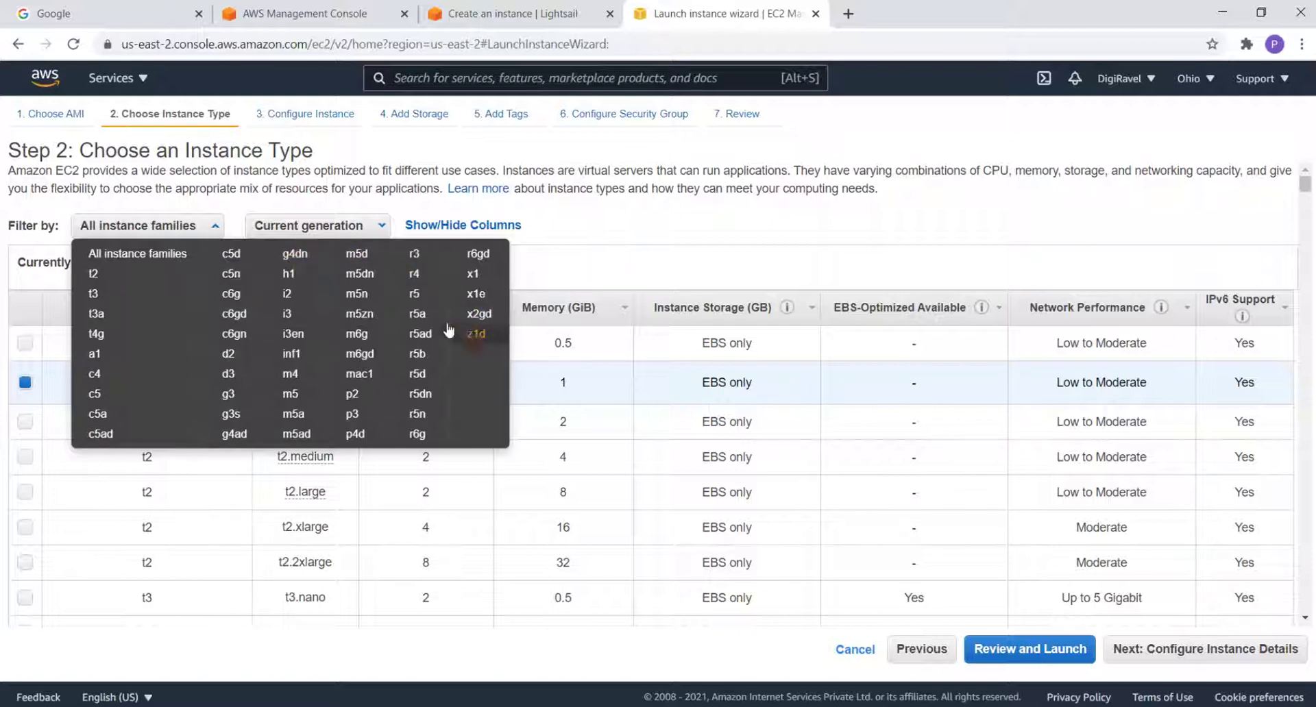
left_click(282, 229)
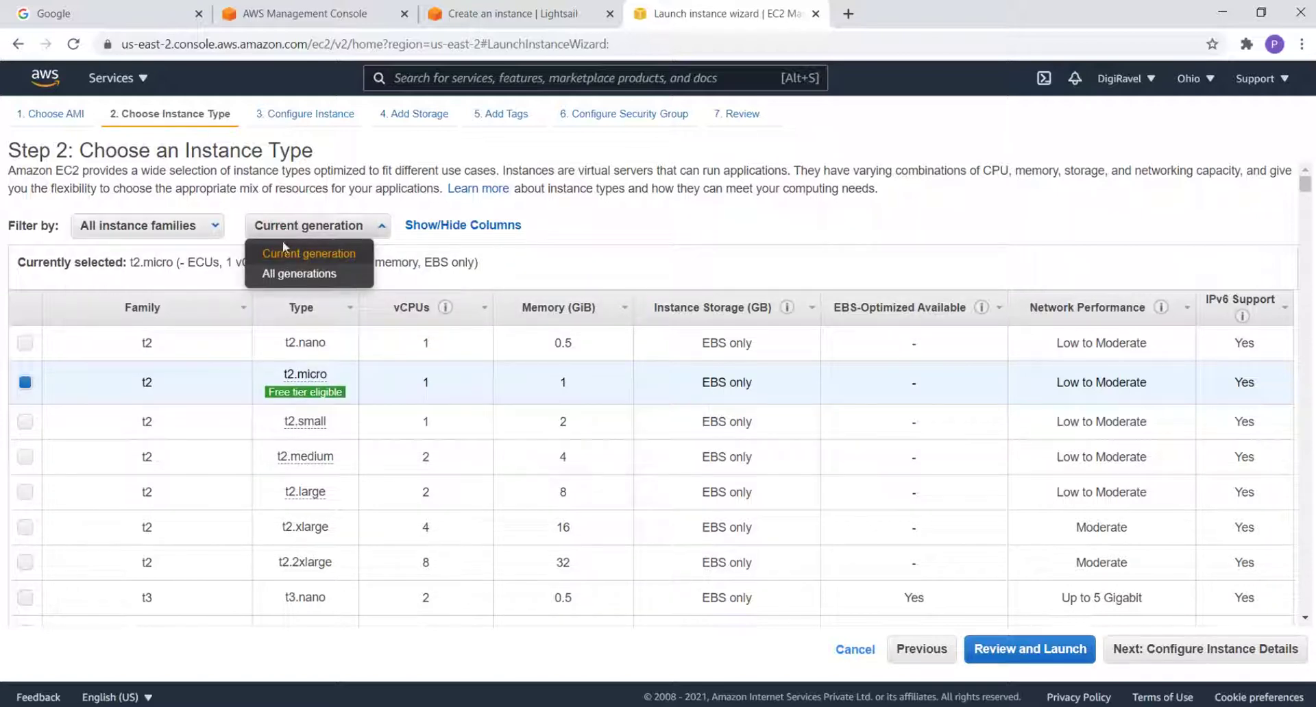
left_click(176, 224)
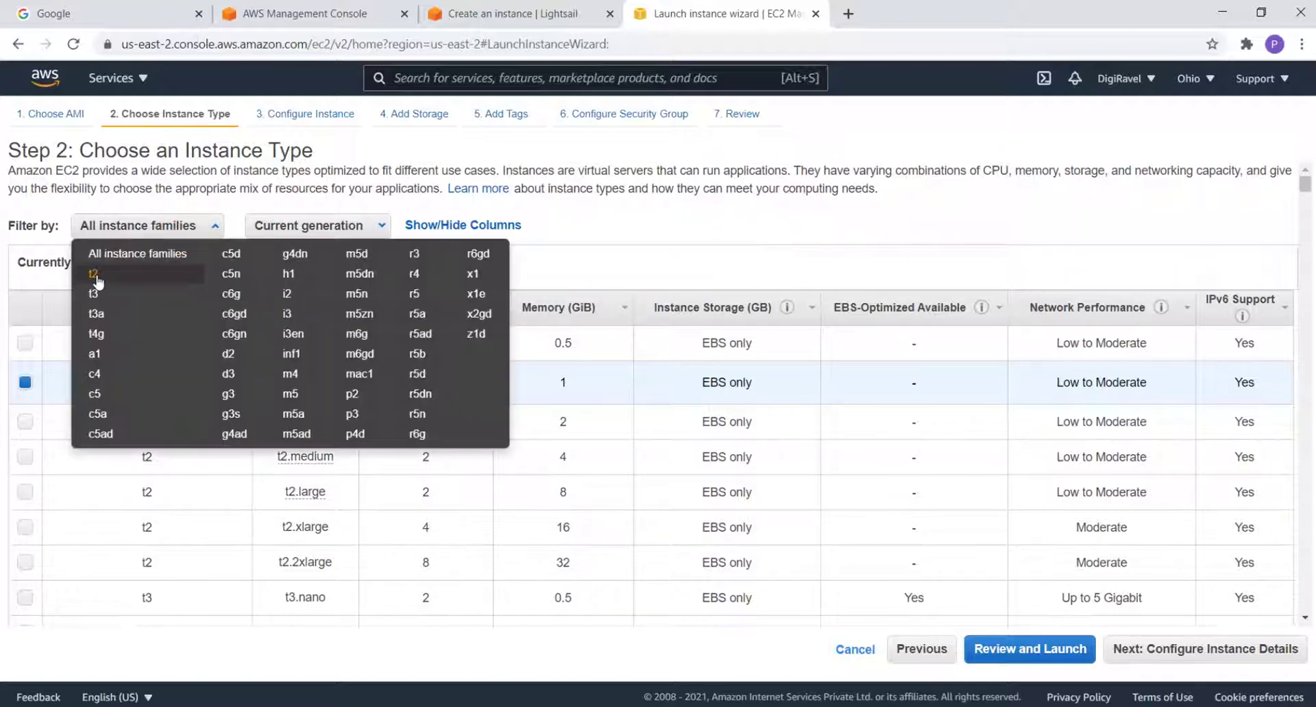
left_click(95, 276)
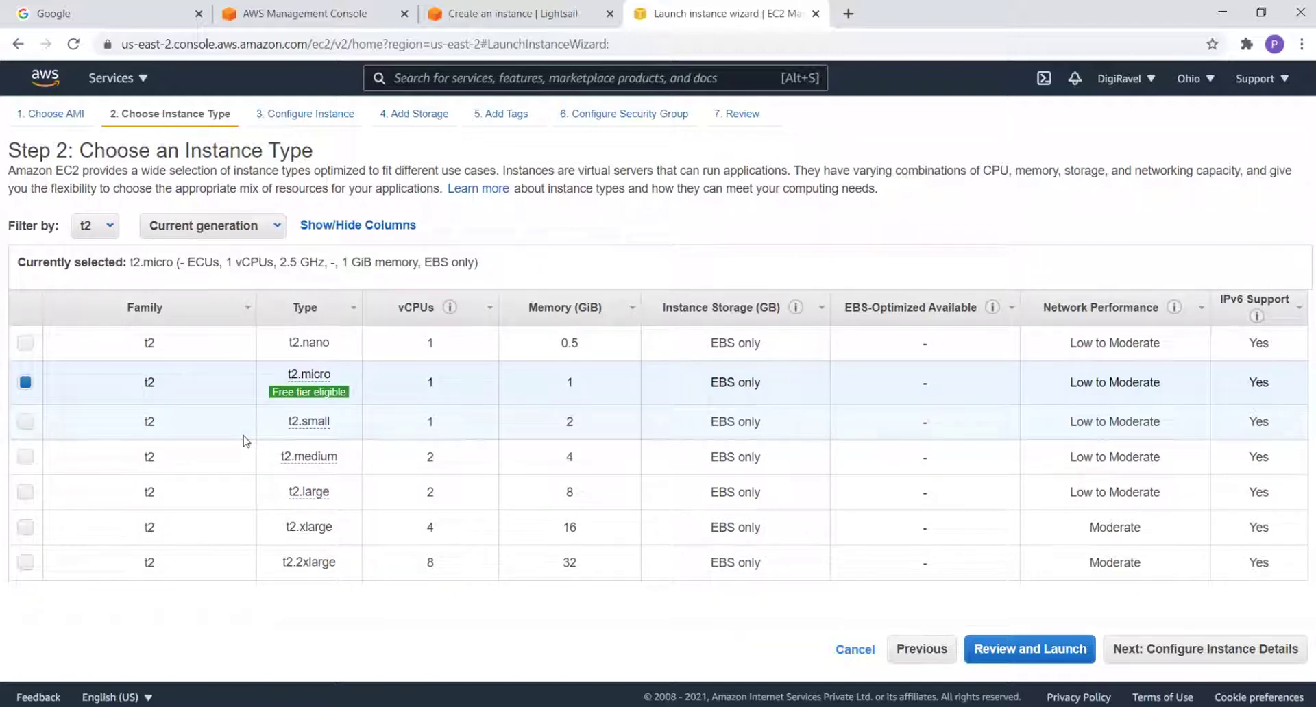
- View the t3 instance types for comparison and return the family filter to t2
left_click(96, 226)
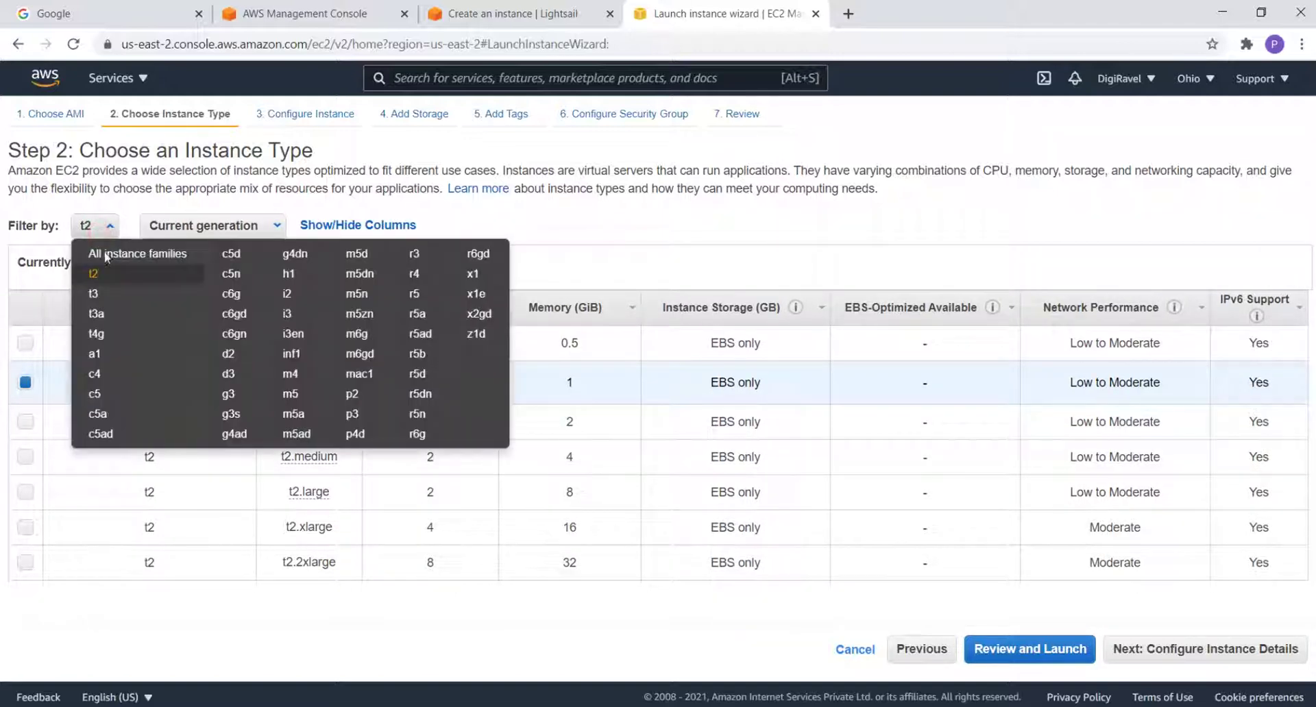
left_click(117, 299)
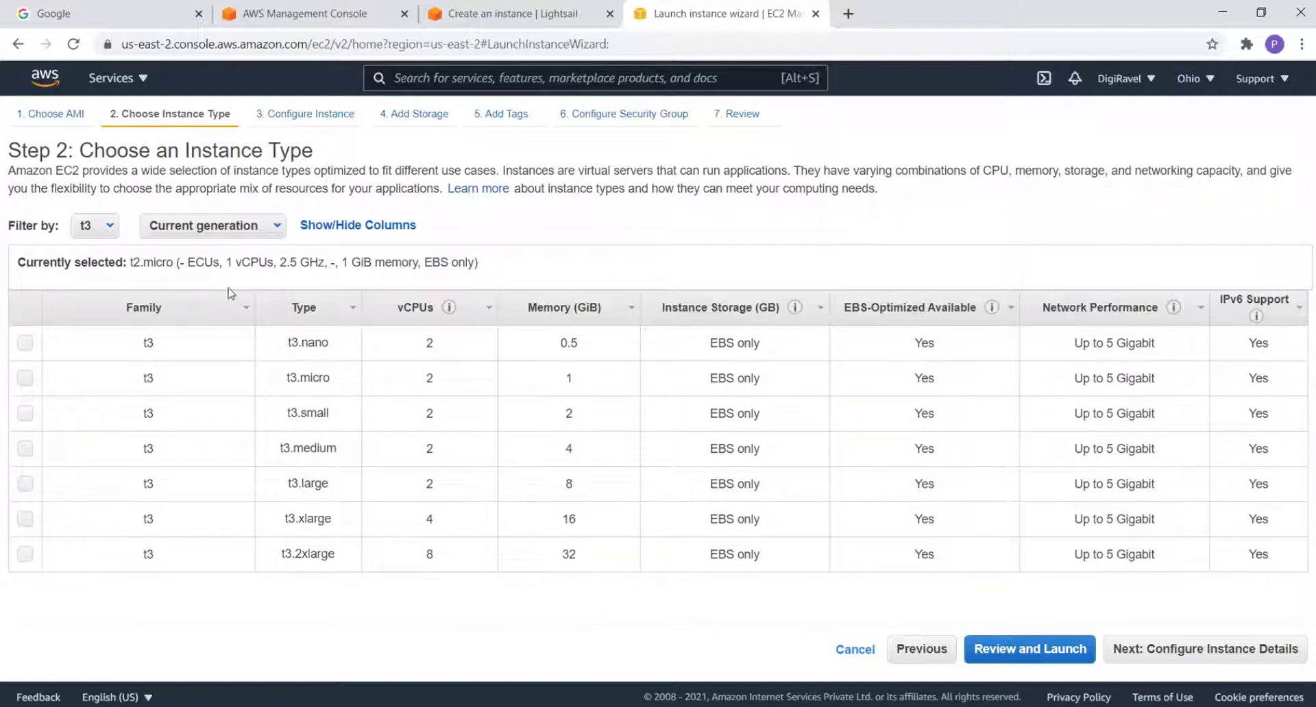
left_click(93, 227)
left_click(96, 273)
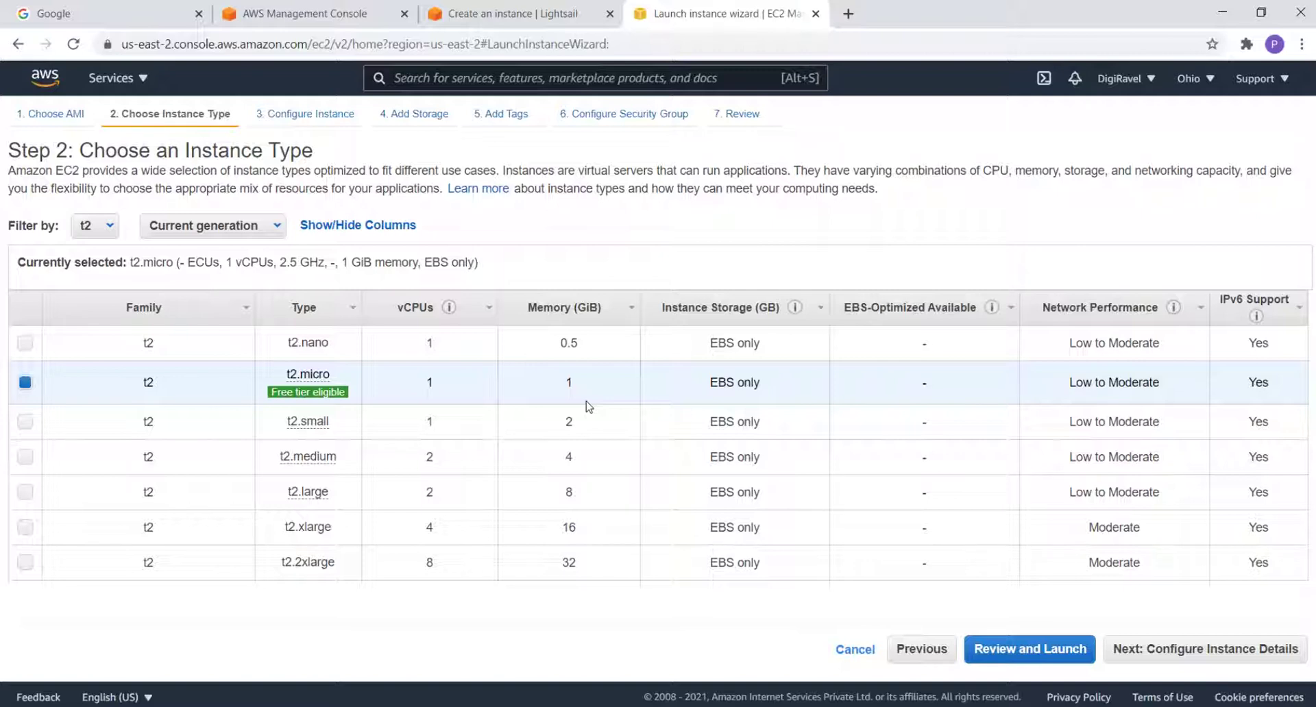
- Switch back to the Lightsail instance creation page and sort the instance plans by price per month
left_click(544, 21)
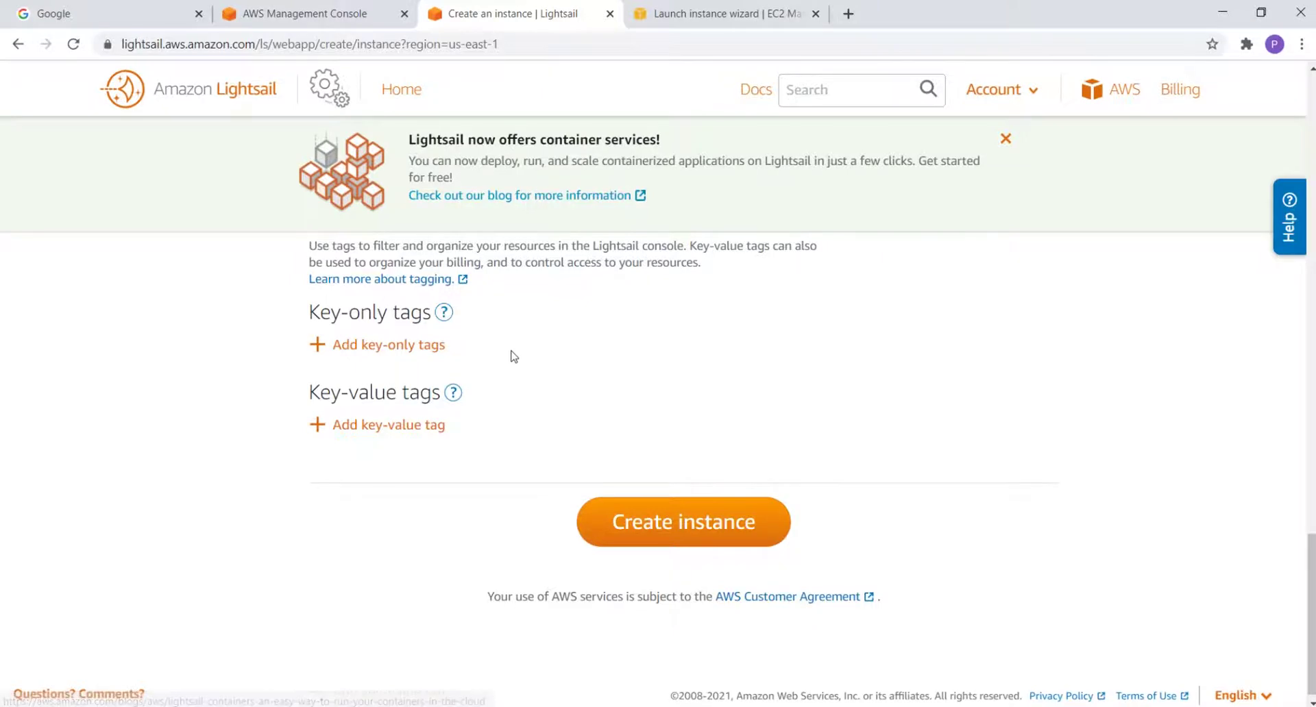
scroll(512, 356, "up", 9)
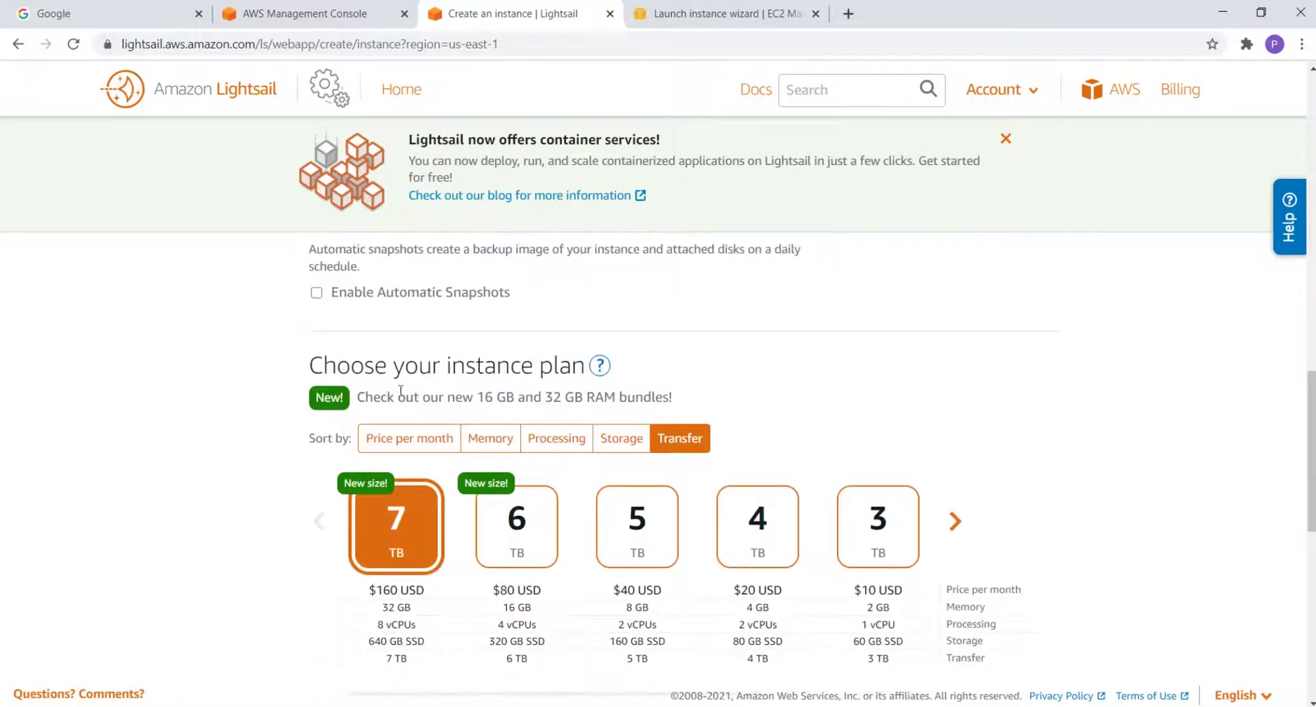
scroll(394, 396, "down", 1)
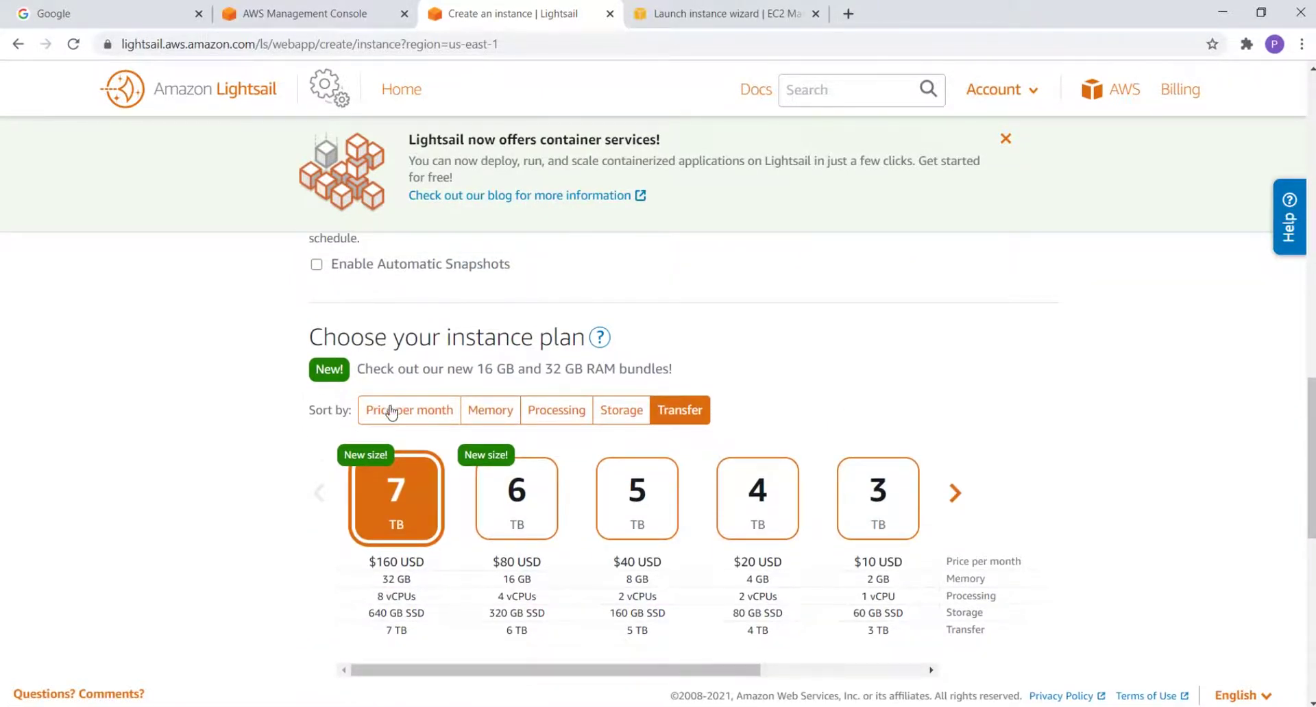
left_click(390, 410)
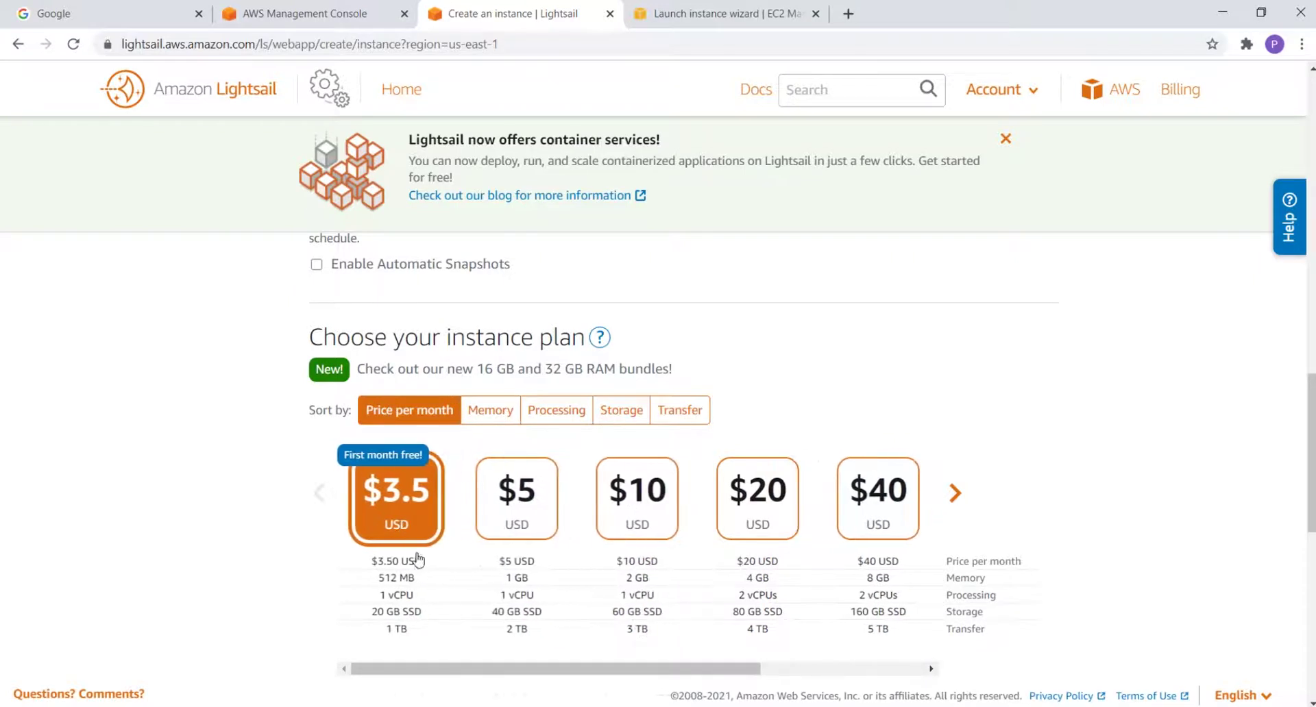